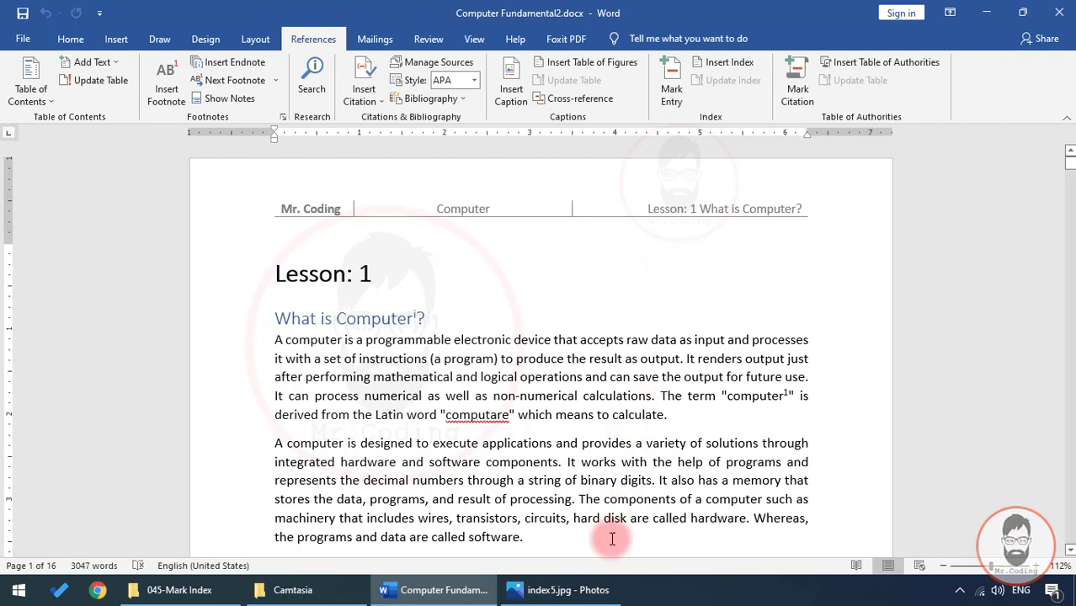
left_click(558, 589)
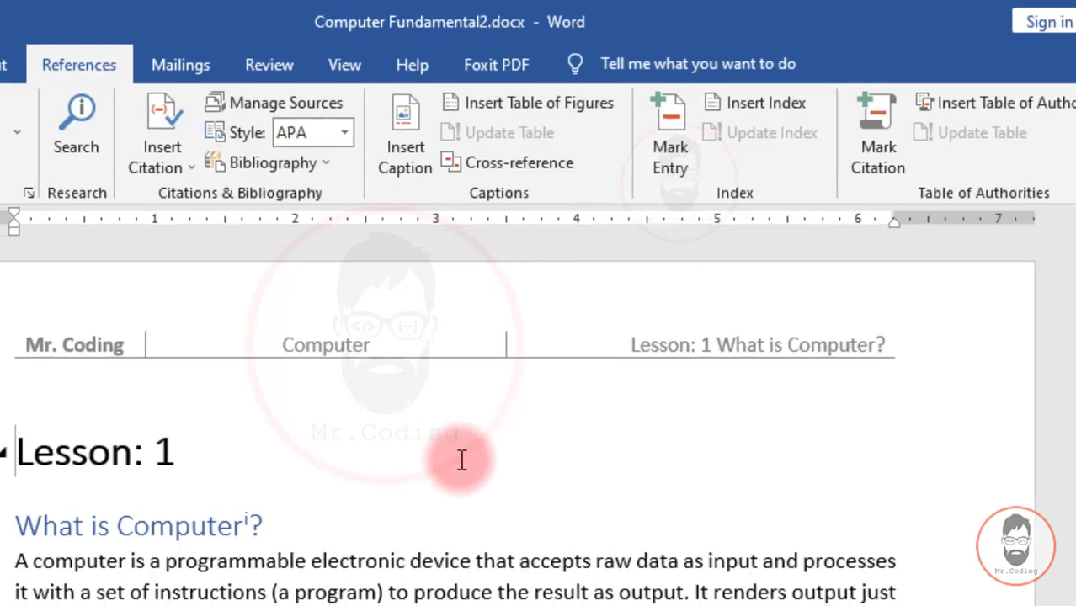
- Mark the word "Computer" in the "What is Computer?" heading as a main index entry for the current page
scroll(446, 383, "down", 1)
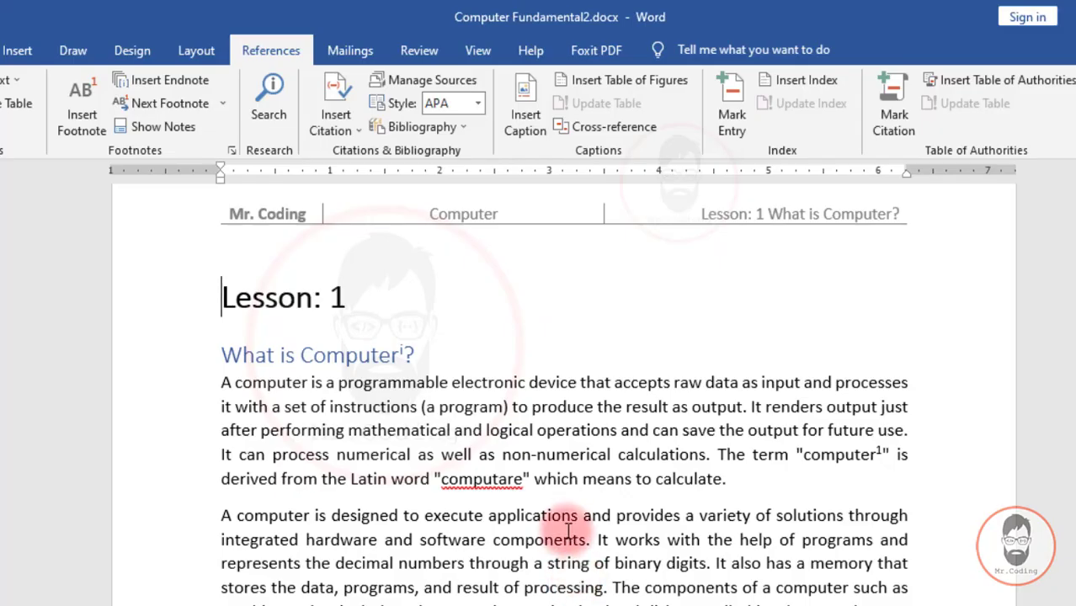
double_click(303, 357)
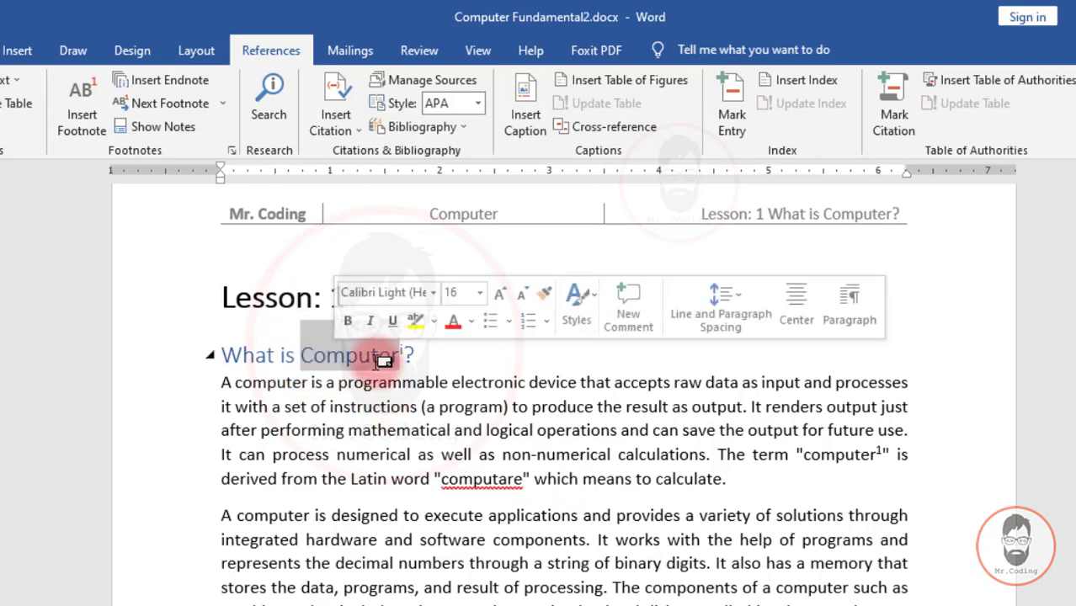
left_click(737, 92)
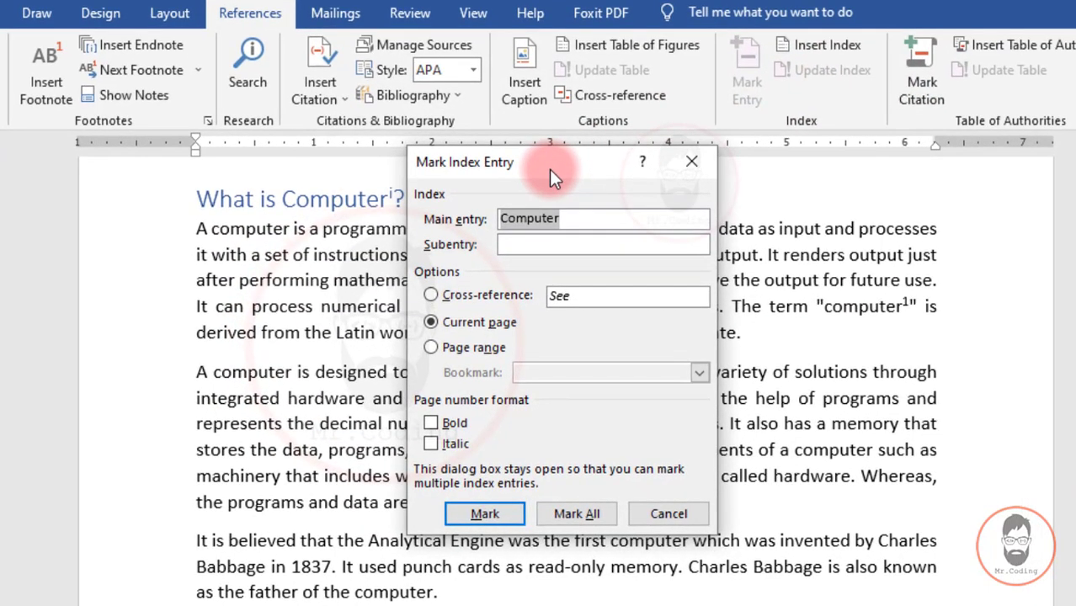
left_click_drag(549, 169, 650, 151)
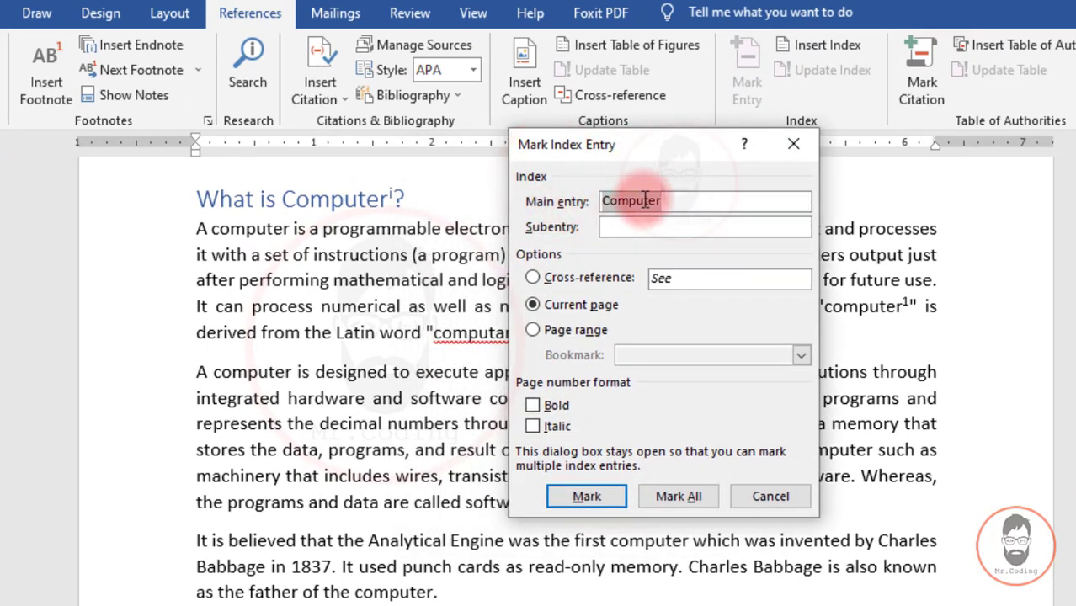
left_click(620, 223)
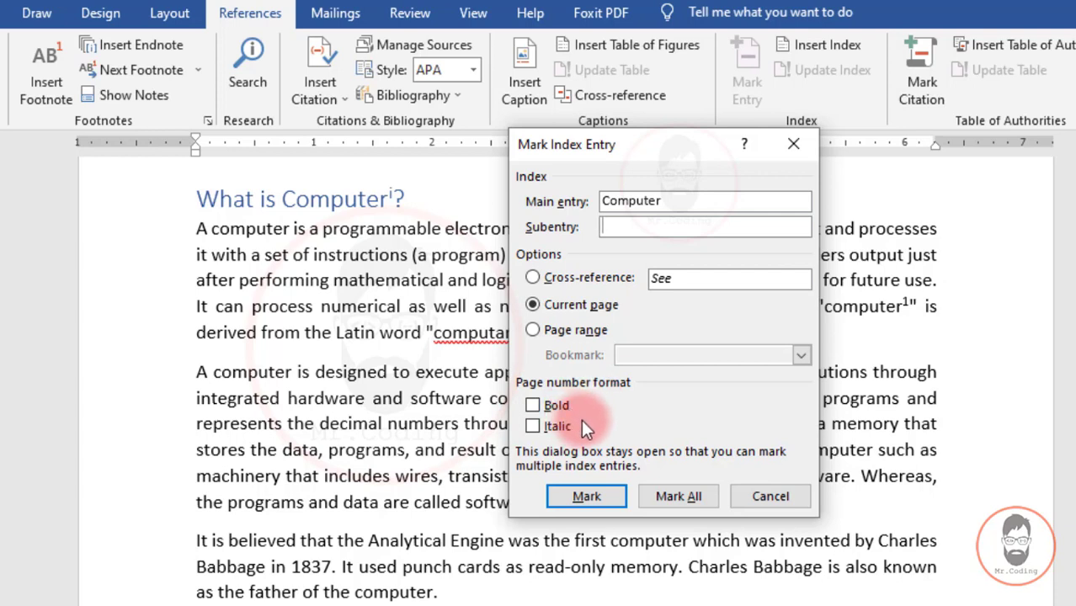
left_click(586, 496)
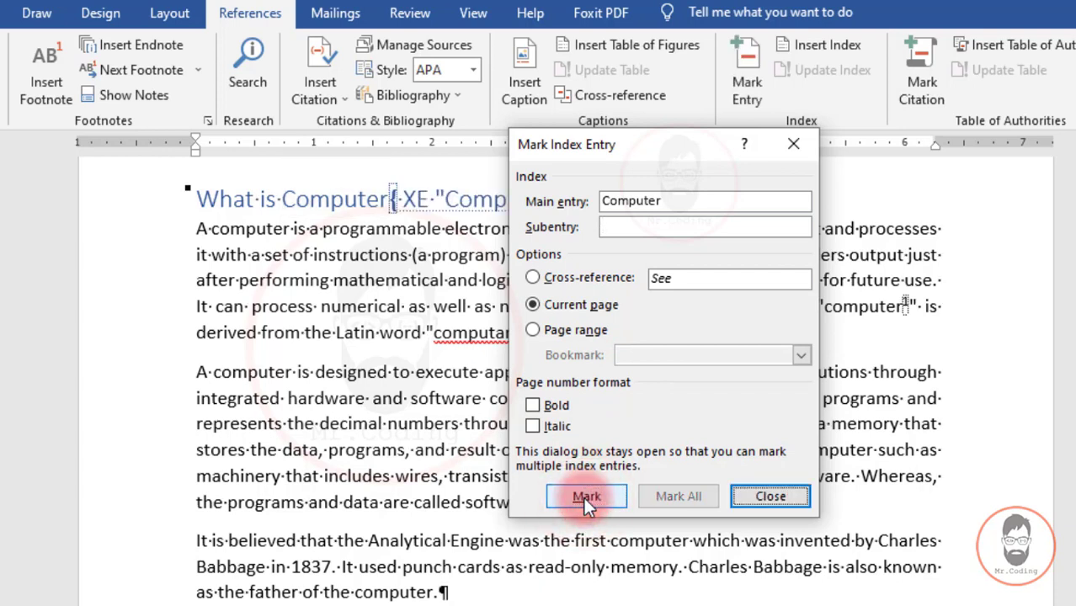
left_click(770, 496)
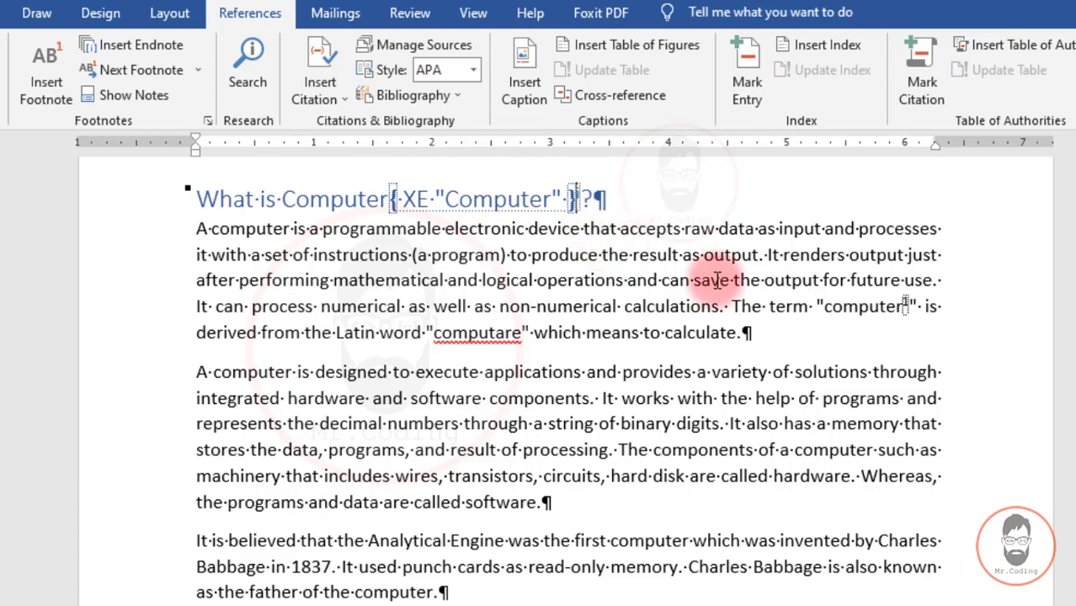
- Hide the paragraph marks and other hidden formatting symbols in the document
left_click(567, 506)
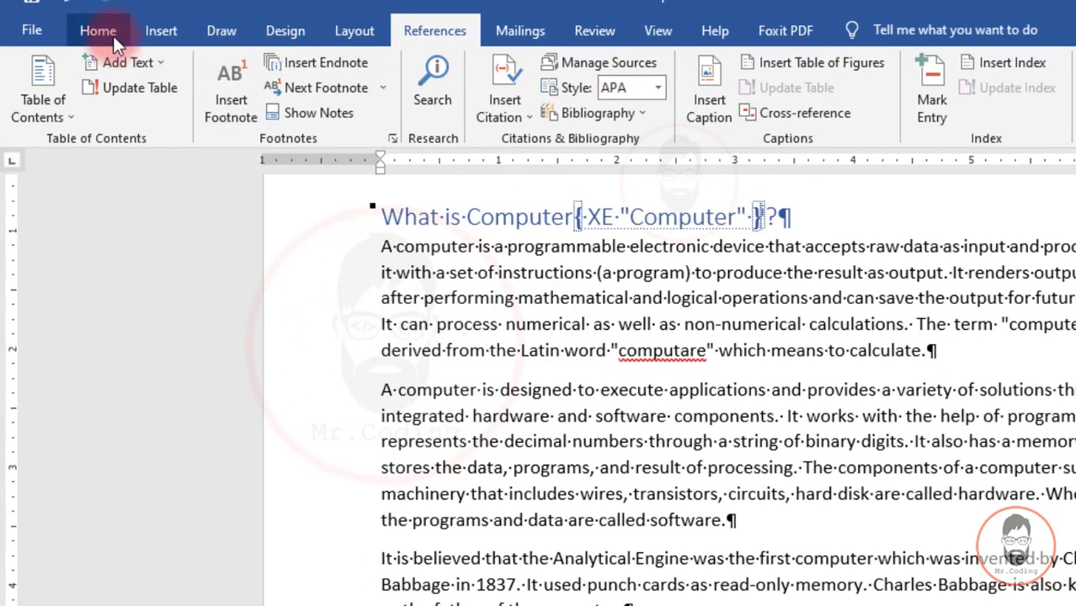
left_click(98, 34)
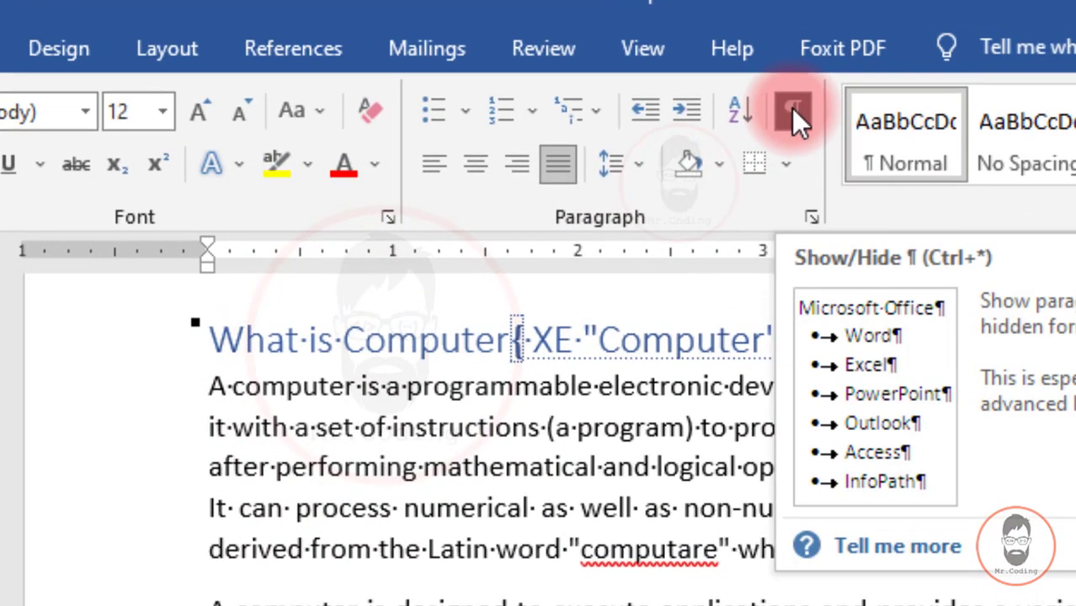
left_click(791, 108)
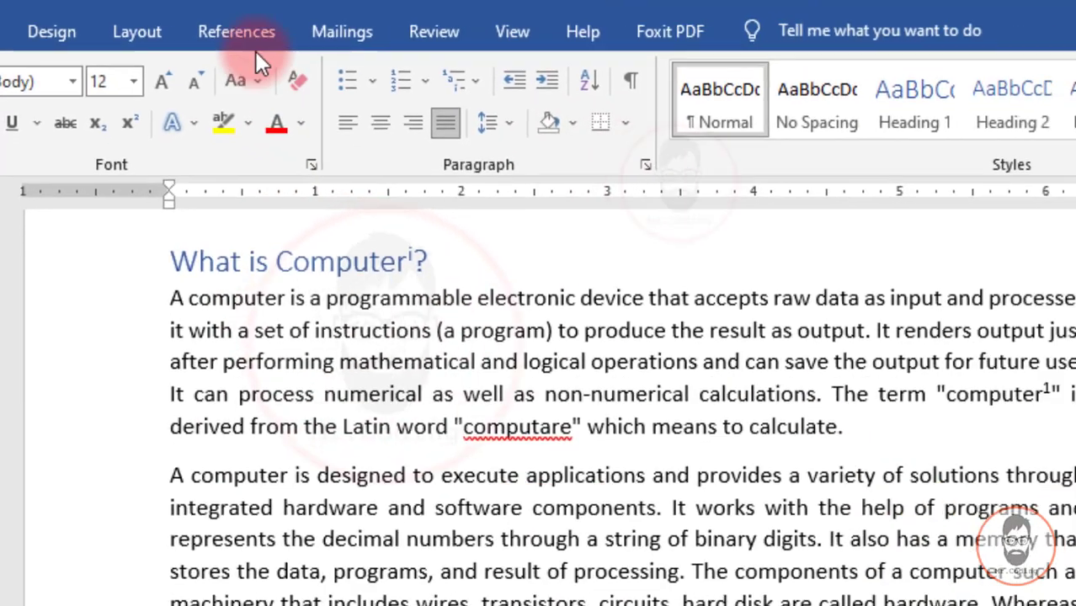
- Mark the word "computare" in the first paragraph as a main index entry for the current page
left_click(293, 48)
scroll(265, 311, "down", 6)
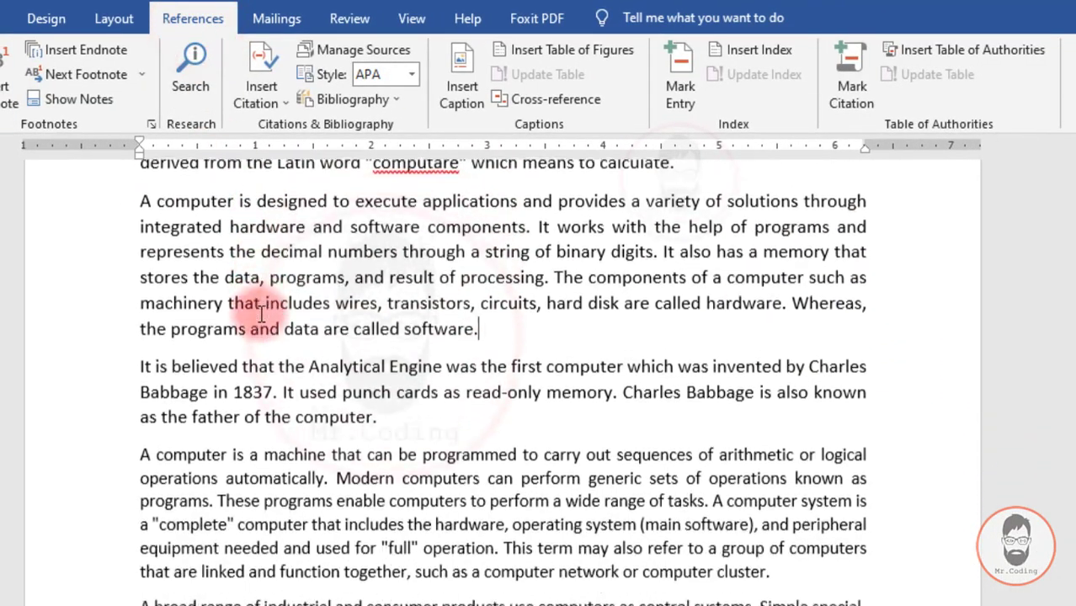
scroll(262, 313, "up", 6)
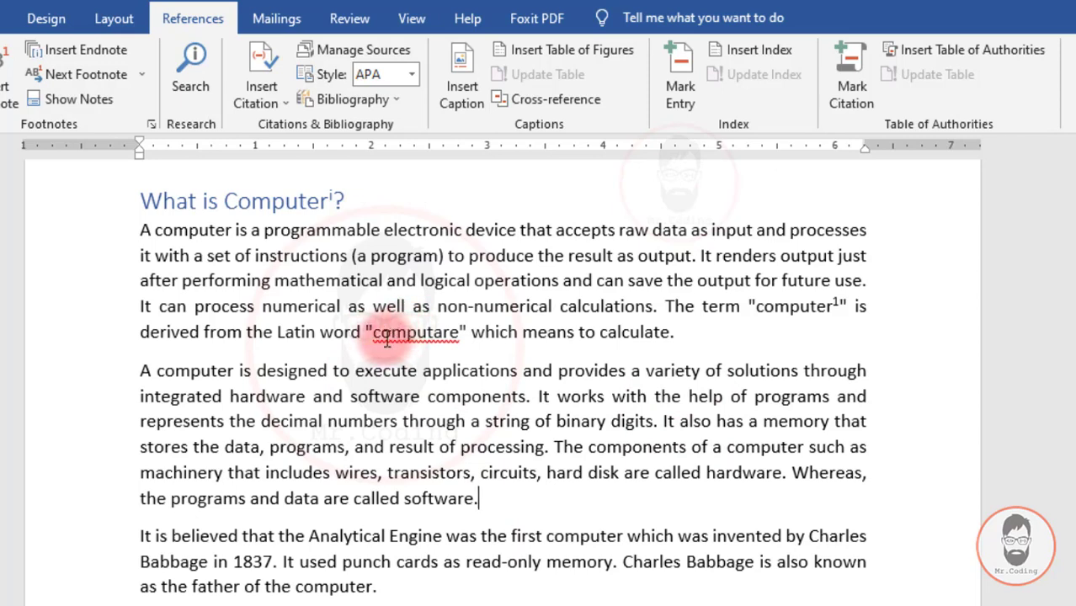
double_click(374, 332)
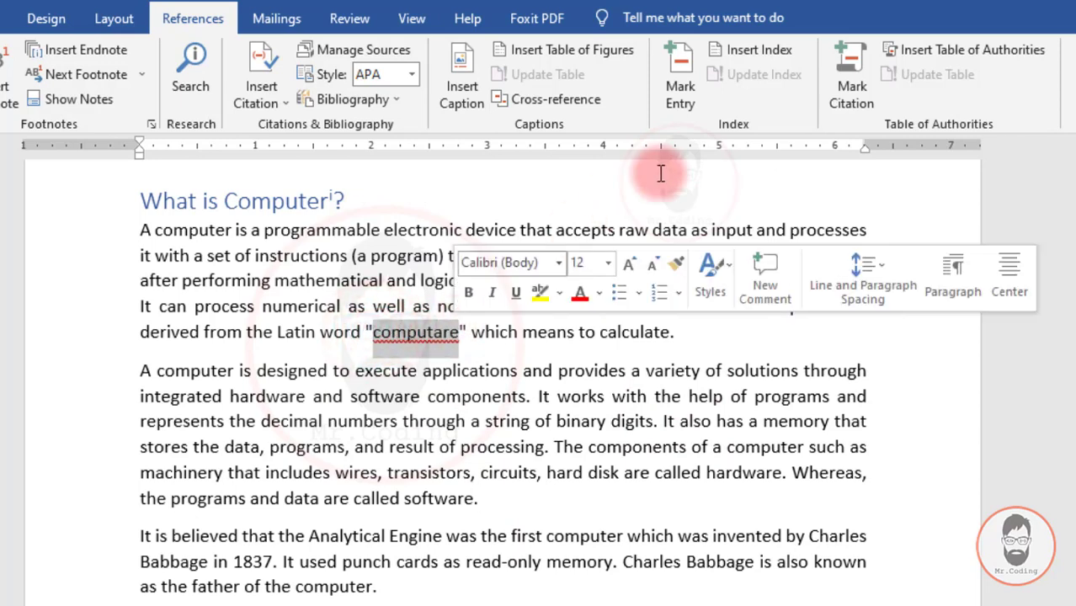
left_click(687, 74)
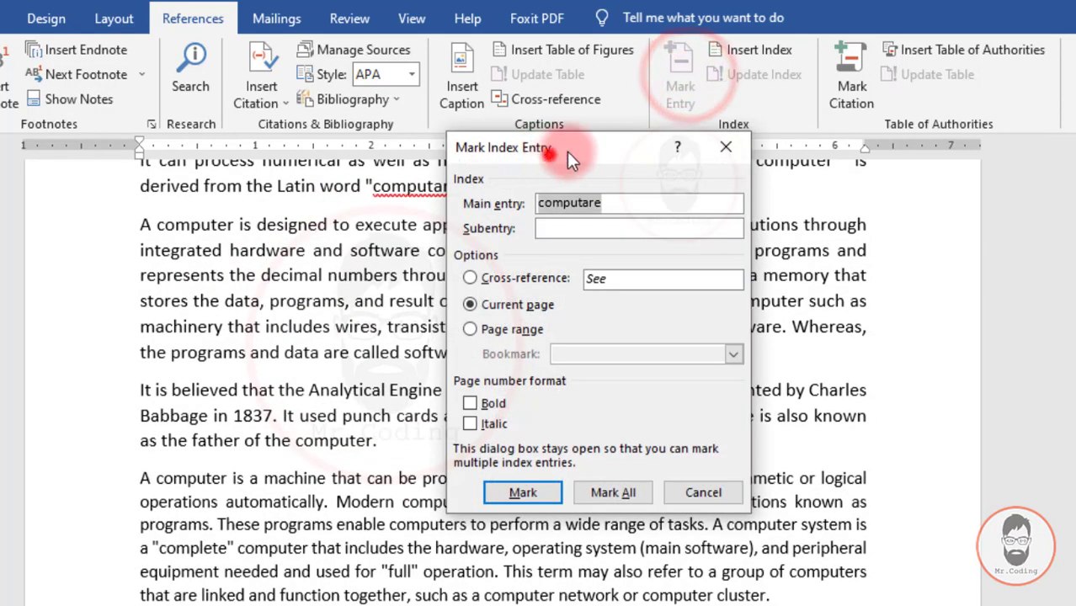
left_click_drag(566, 152, 633, 153)
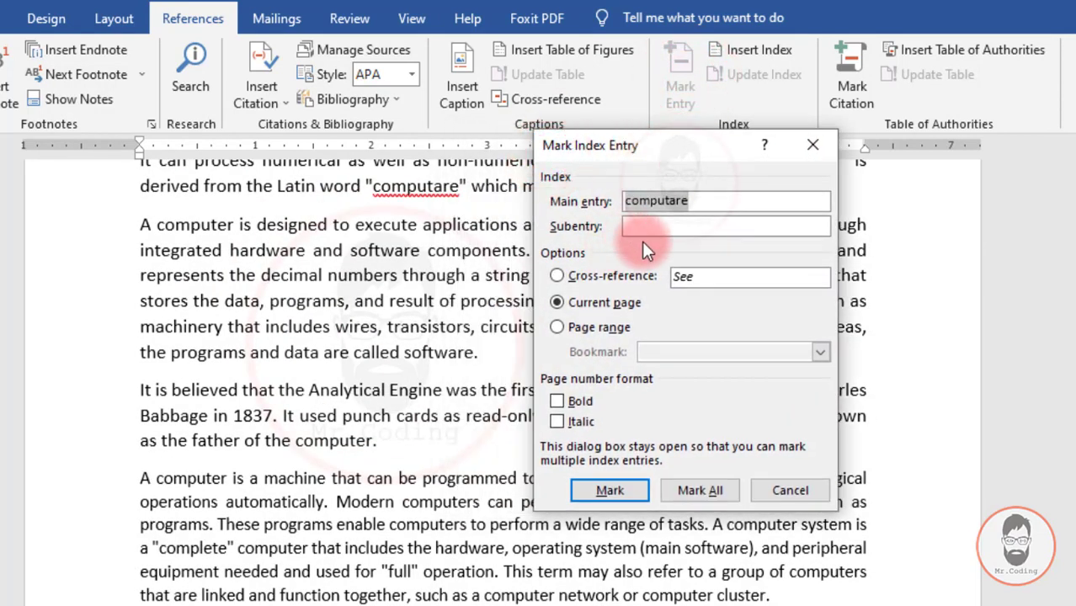
left_click(612, 488)
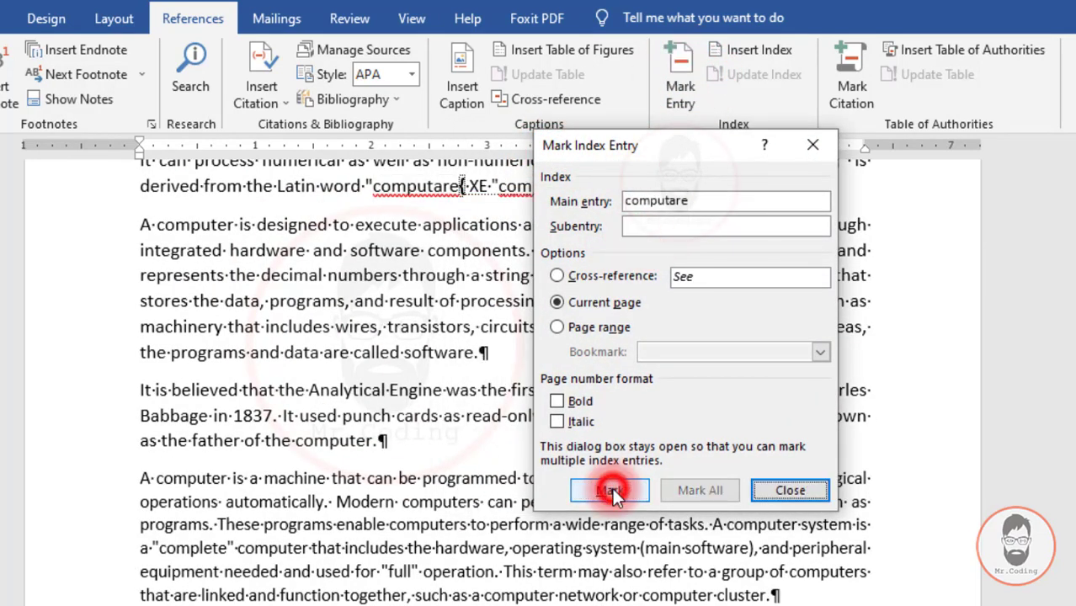
left_click(775, 488)
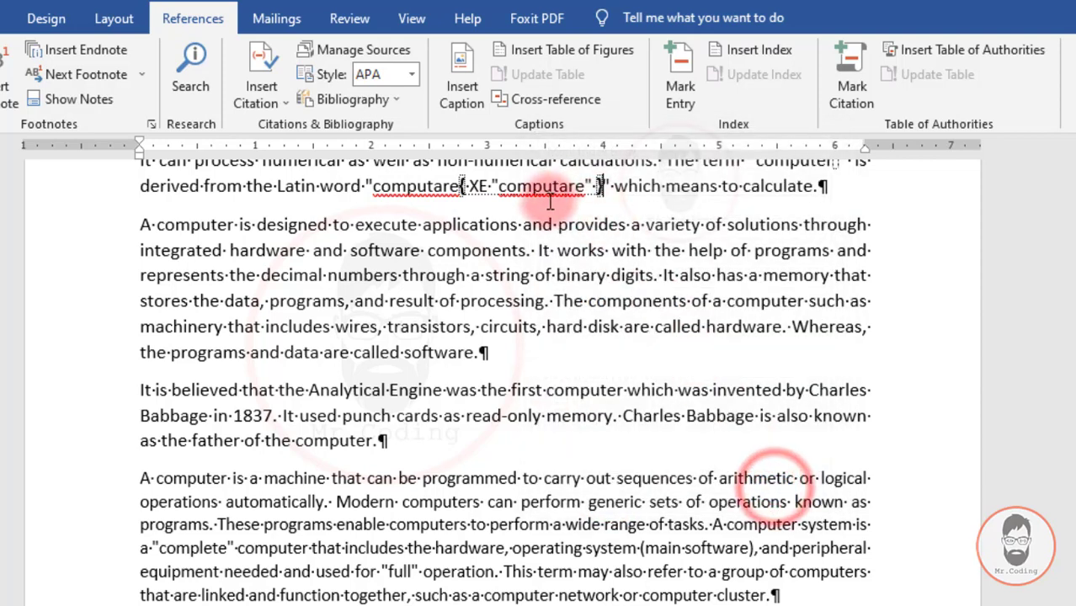
- Mark the "Old Computer" heading as an index entry with the subentry "Calculator"
scroll(562, 223, "up", 1)
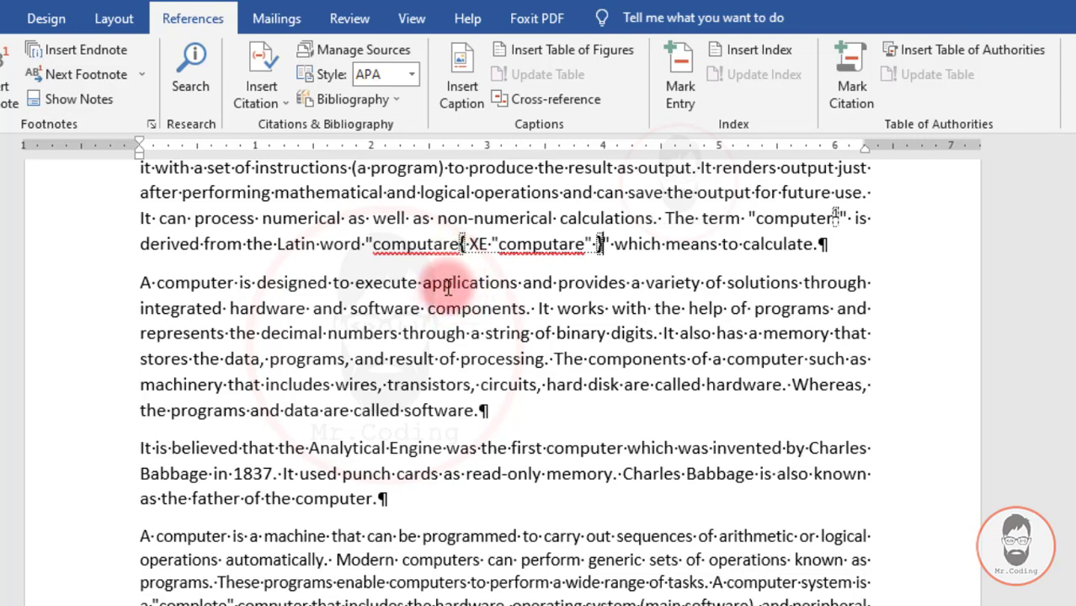
scroll(438, 286, "down", 5)
scroll(443, 341, "down", 15)
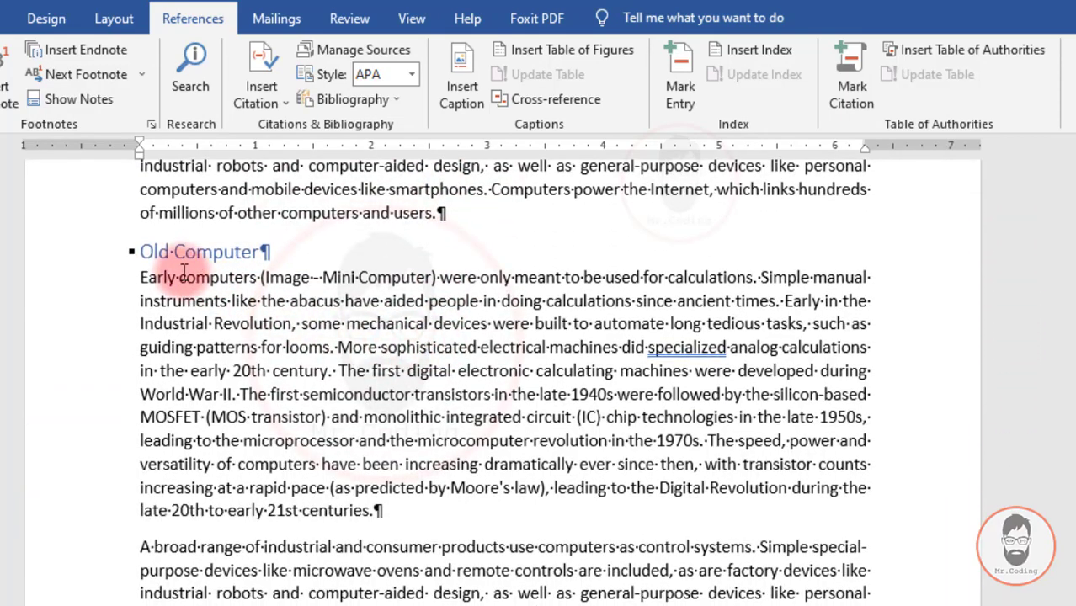
triple_click(143, 252)
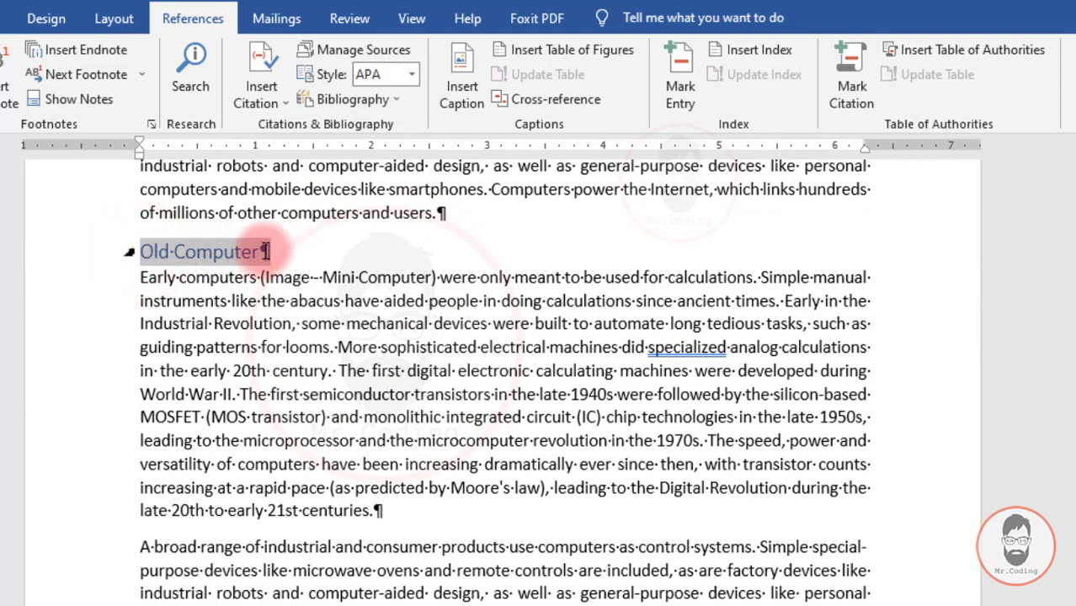
left_click(674, 65)
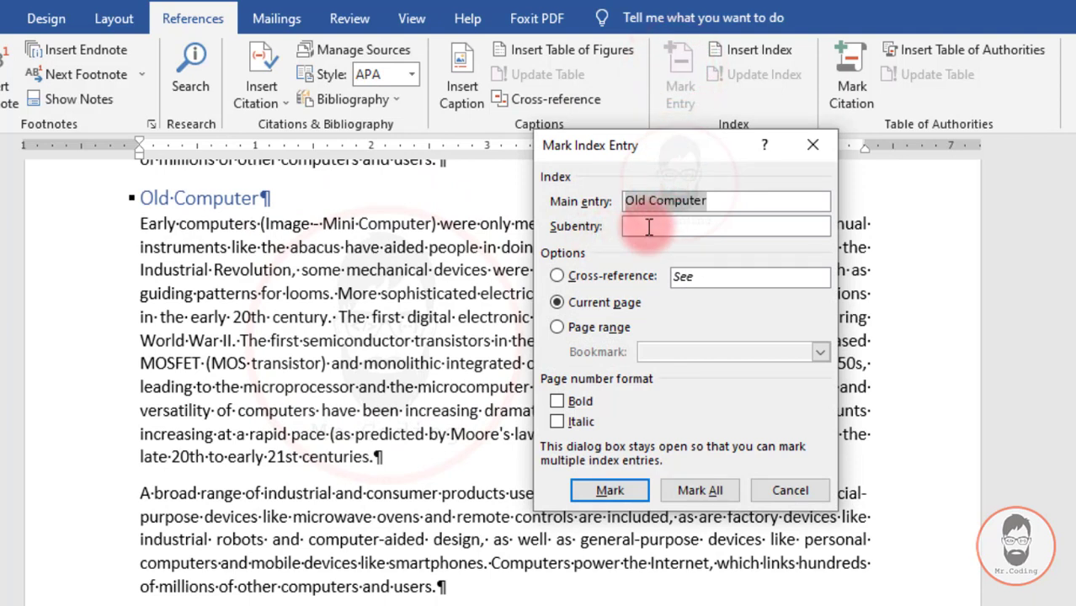
left_click(649, 226)
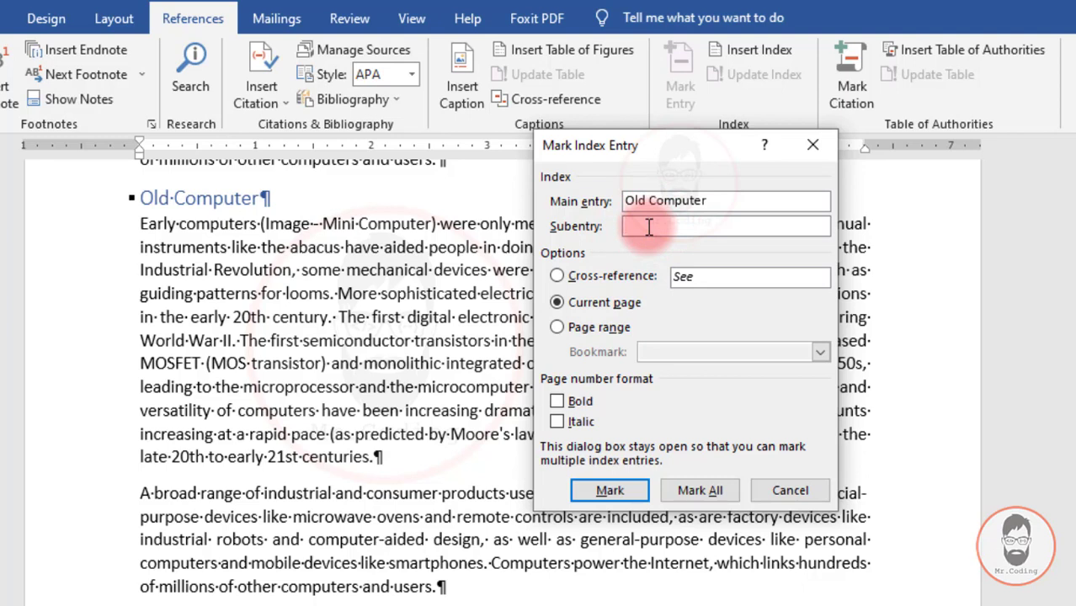
type("Calculator")
left_click(638, 486)
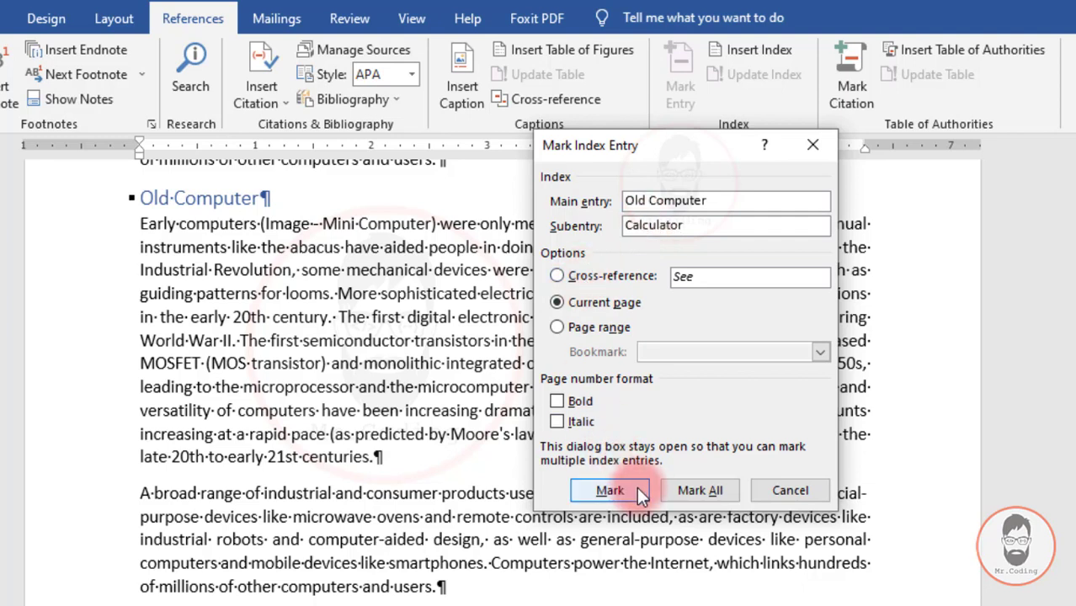
left_click(825, 491)
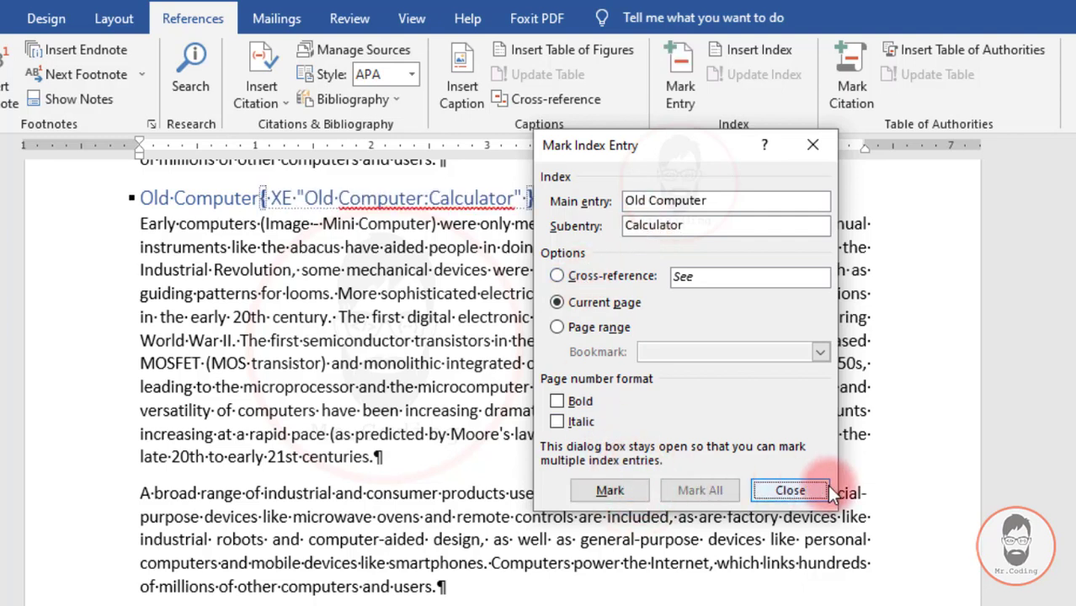
left_click(829, 490)
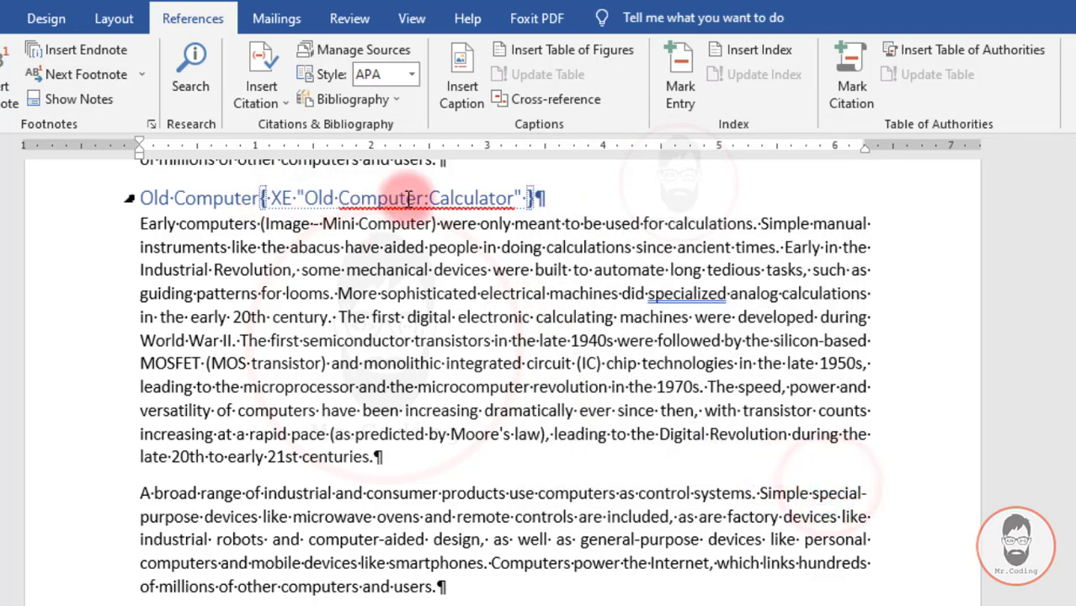
- Mark "IC" in the paragraph under the Old Computer heading as an index entry with the subentry "Integrated Circuit"
scroll(432, 288, "down", 1)
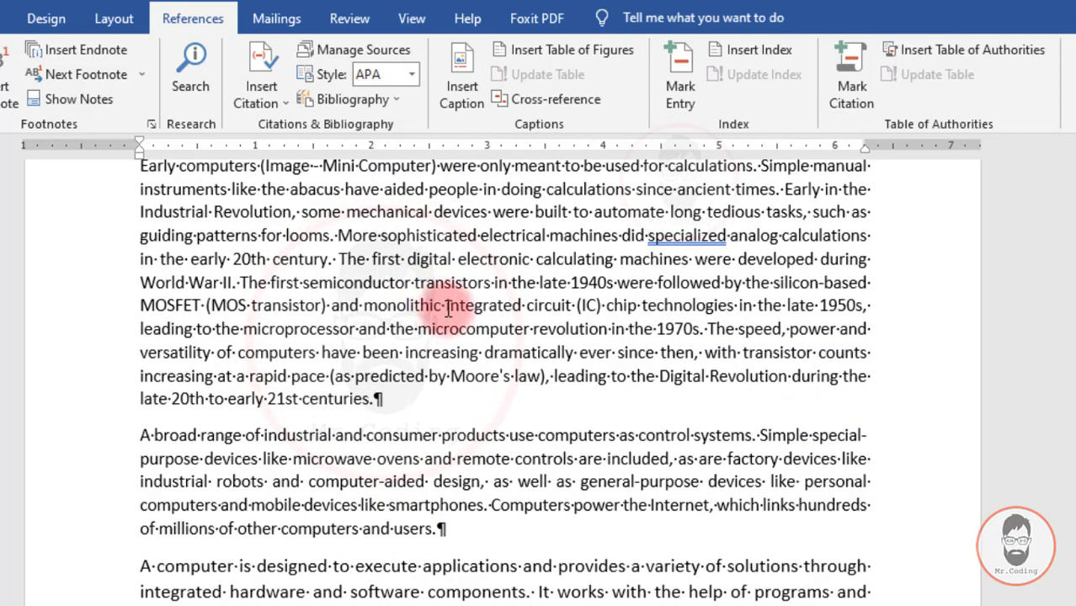
double_click(586, 305)
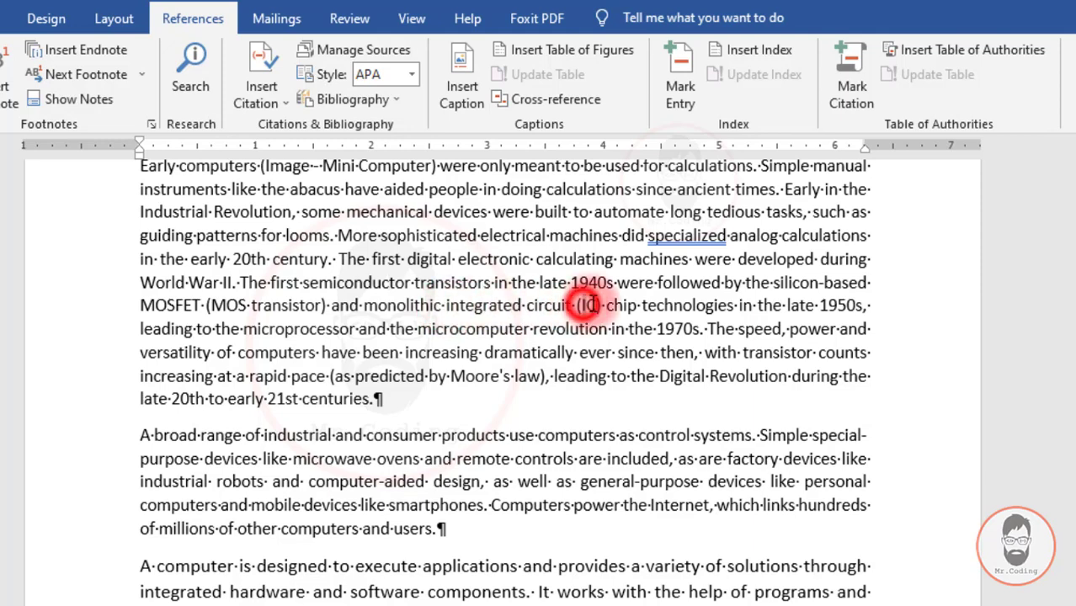
left_click(684, 75)
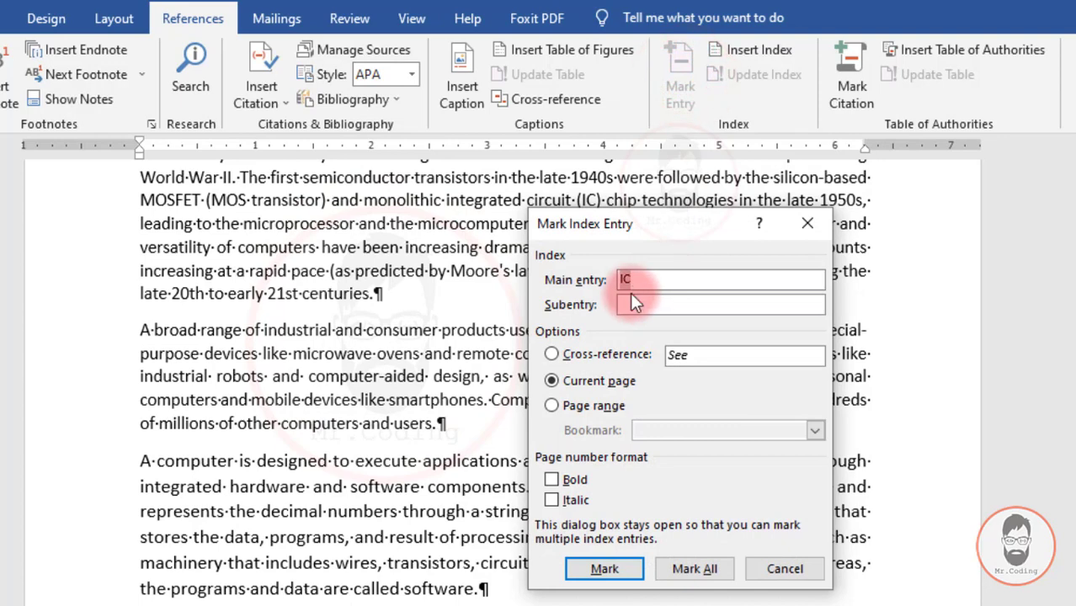
left_click_drag(589, 226, 694, 216)
left_click(719, 289)
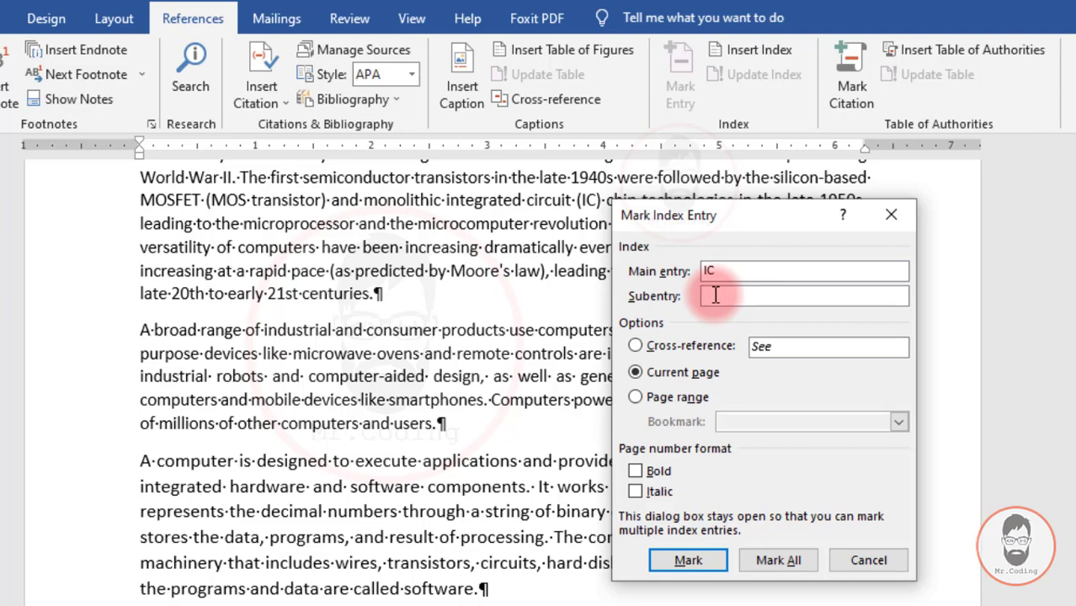
type("Integrated Circuit")
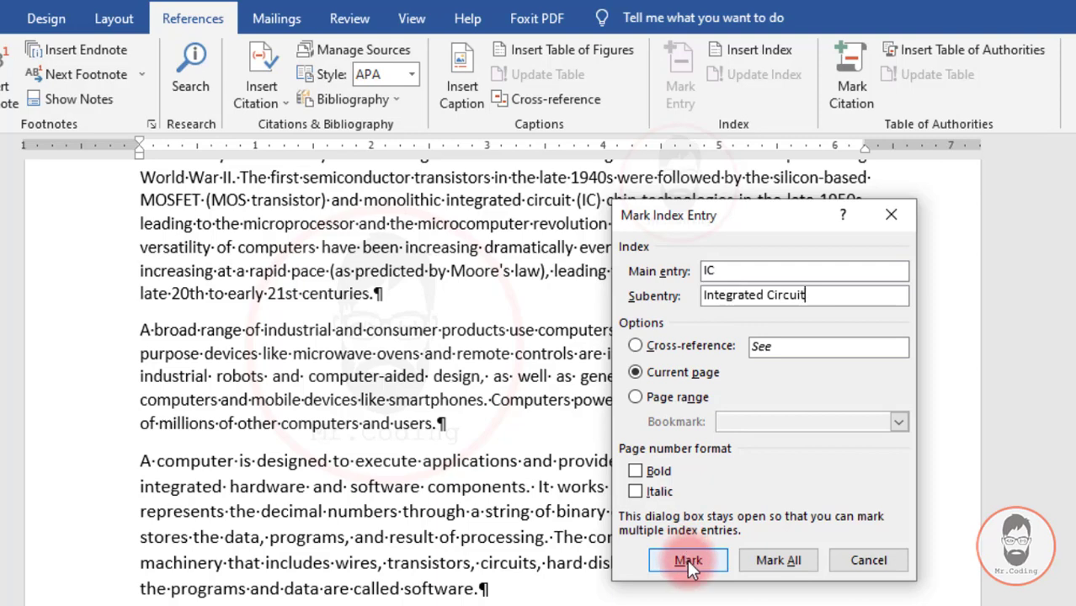
left_click(687, 560)
left_click(867, 562)
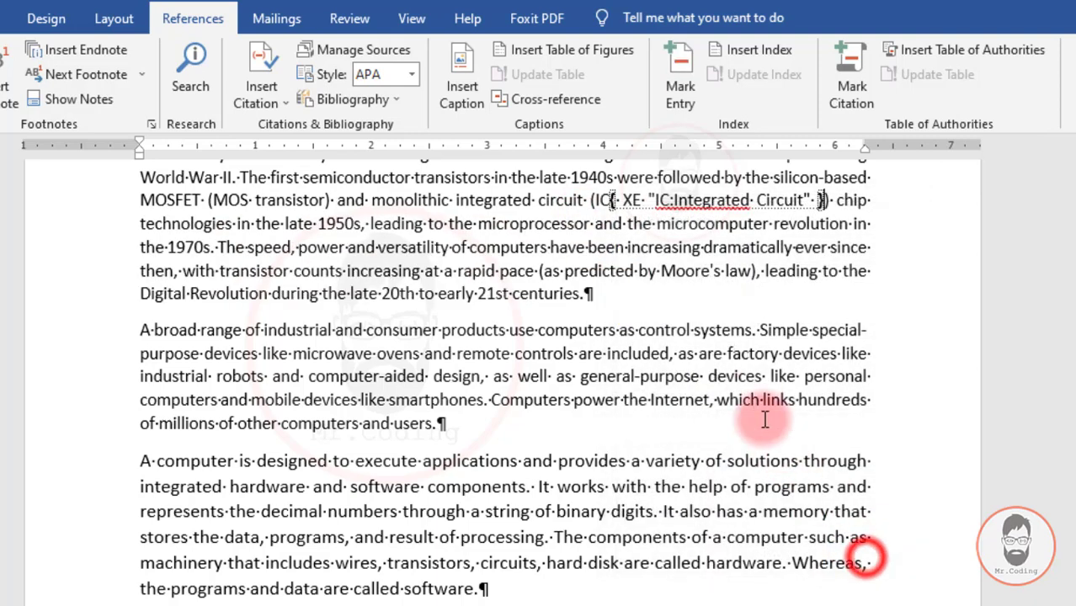
- Mark "MOSFET" in the paragraph about early computers as a main index entry for the current page
scroll(675, 412, "down", 1)
scroll(675, 413, "down", 10)
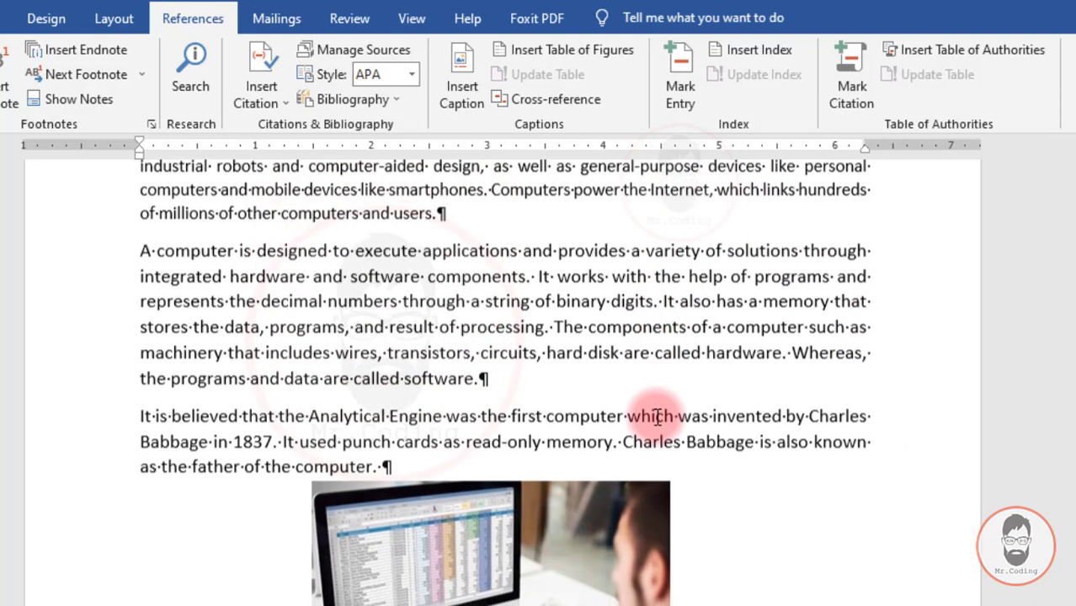
scroll(595, 402, "down", 1)
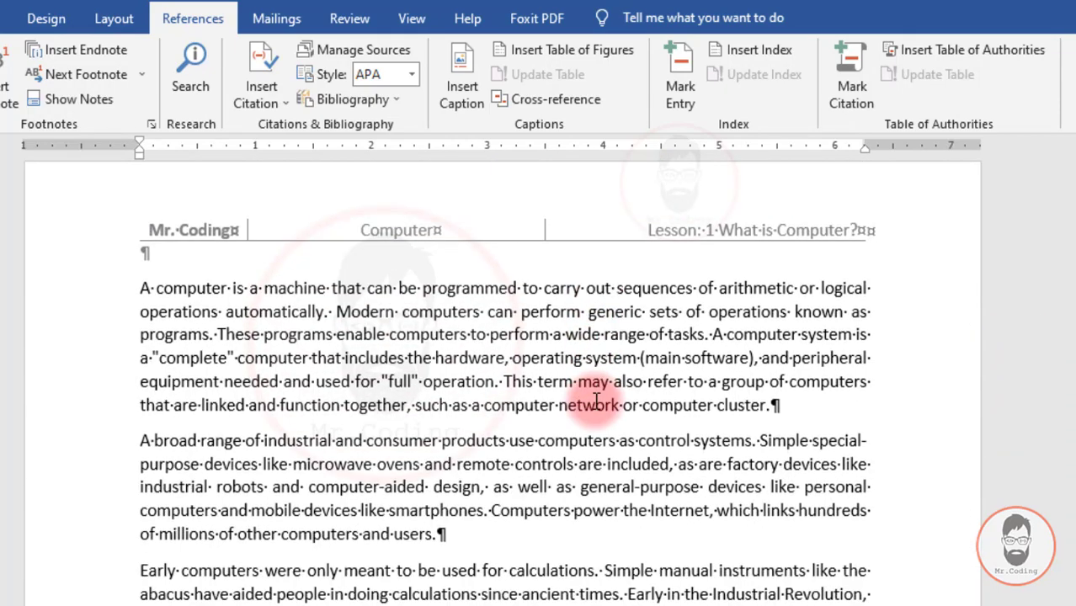
scroll(590, 396, "down", 5)
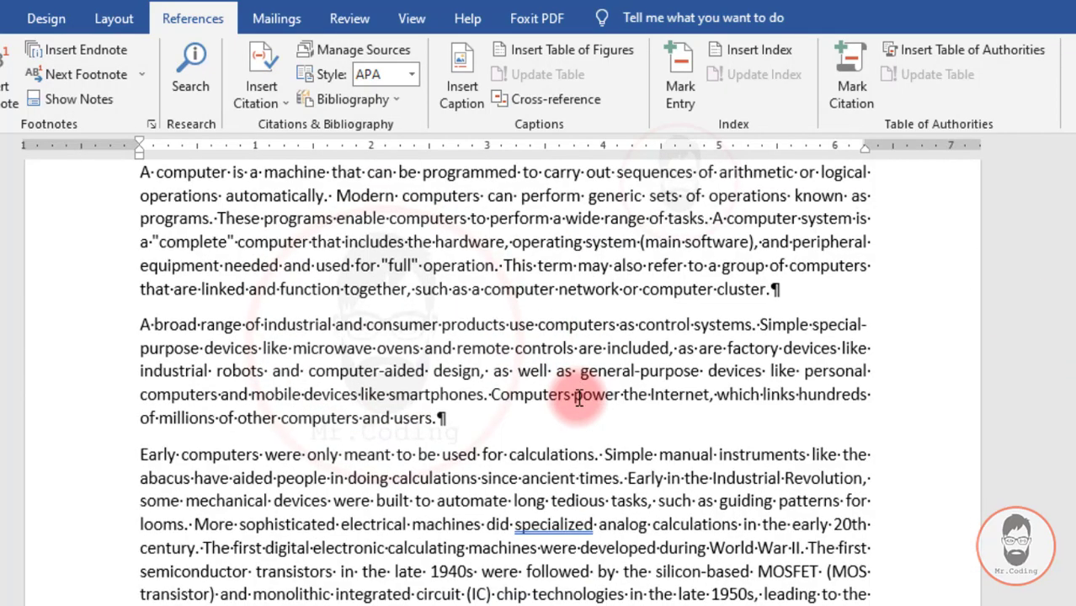
scroll(617, 391, "down", 2)
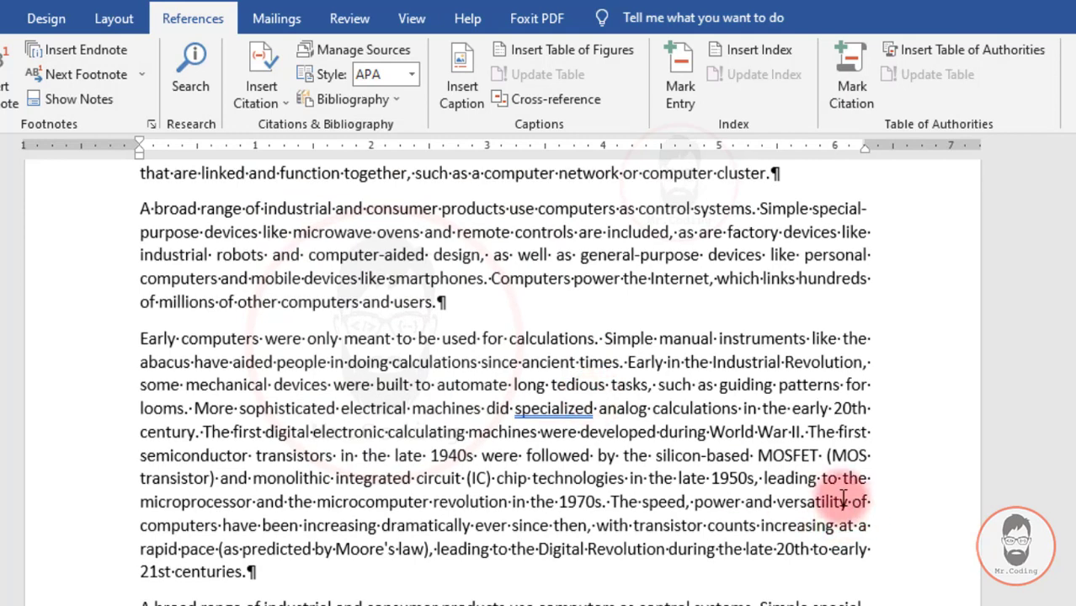
double_click(763, 455)
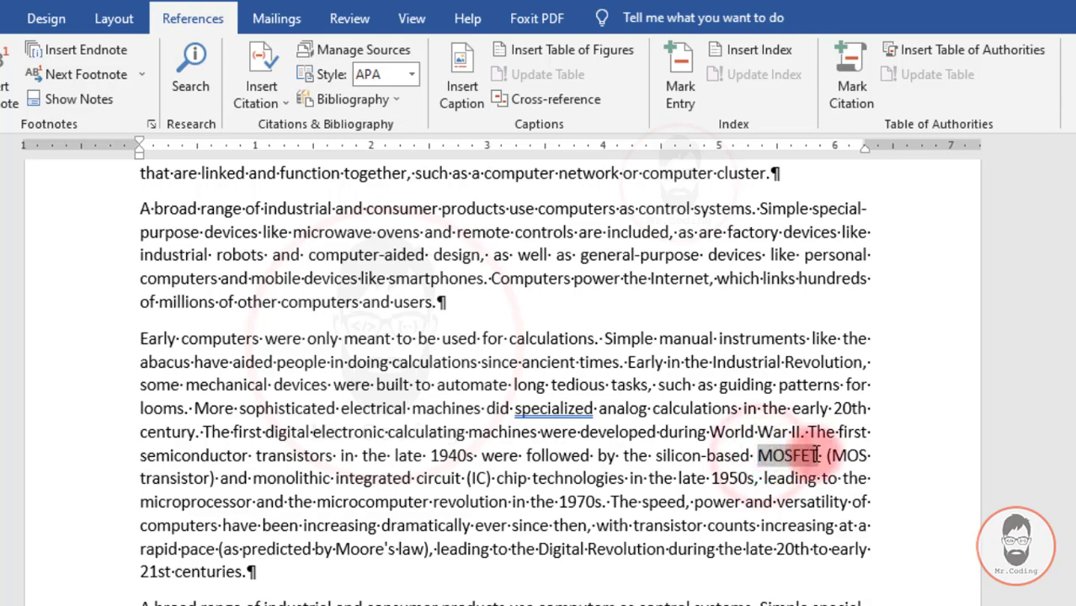
left_click(686, 74)
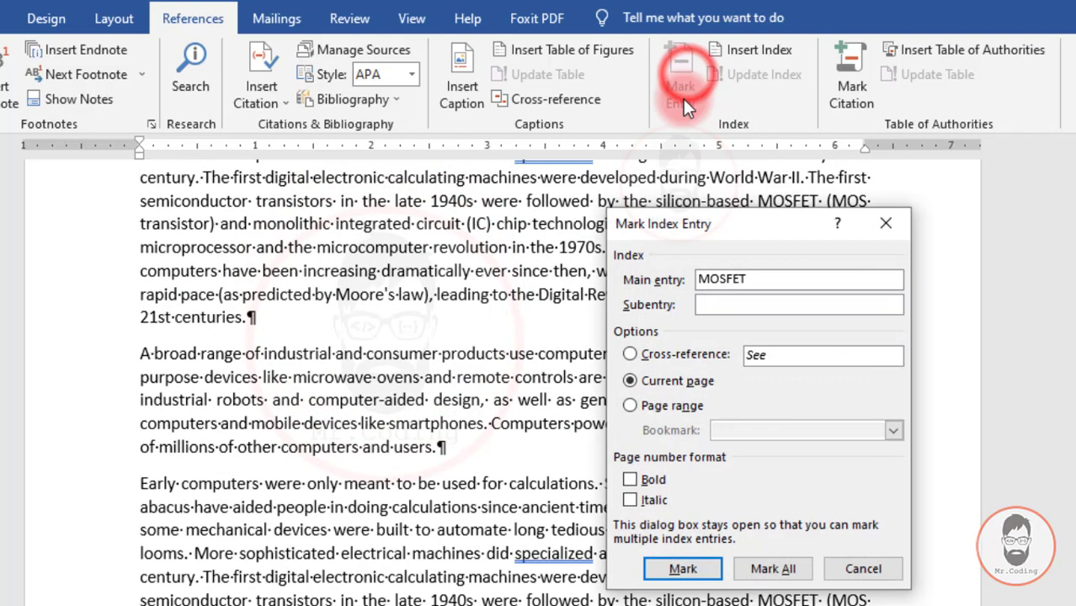
left_click_drag(695, 233, 915, 239)
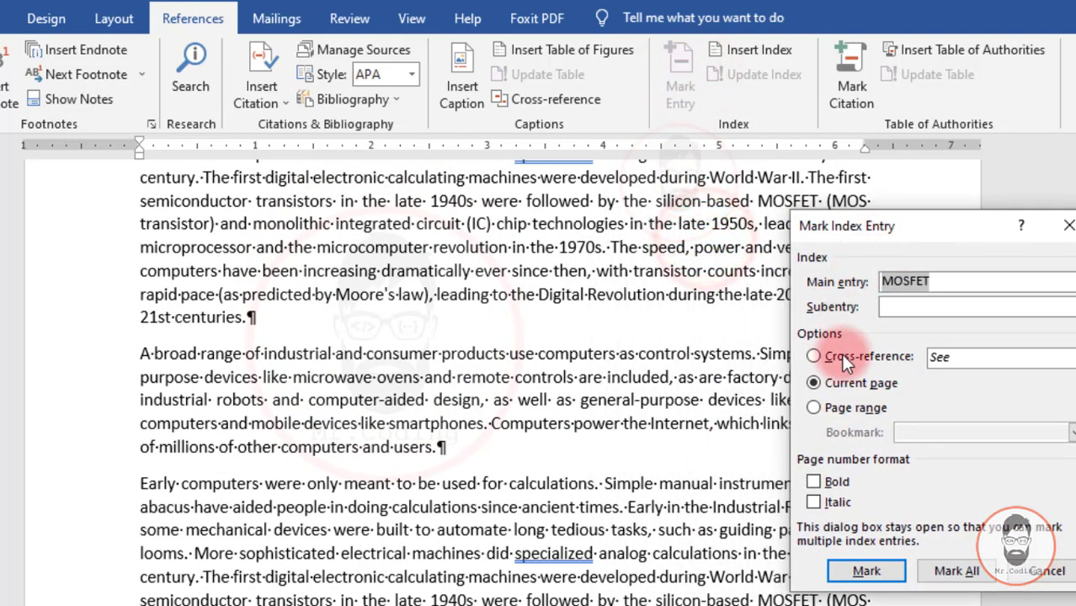
left_click(867, 571)
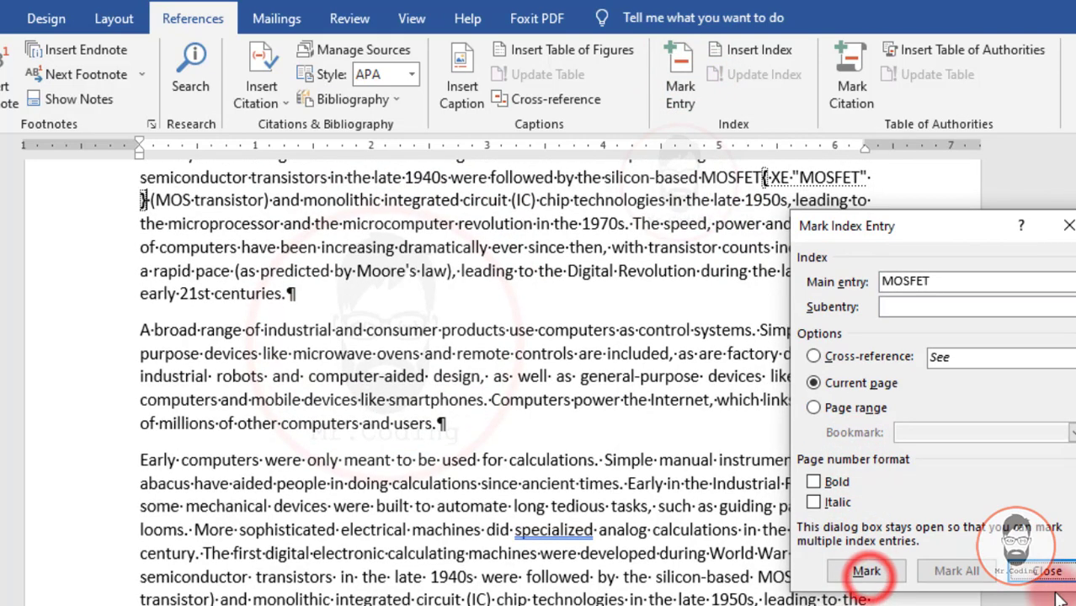
left_click(1046, 571)
- Mark "Processor" in the list of basic computer parts in Lesson 2 as a main index entry for the current page
scroll(636, 461, "down", 10)
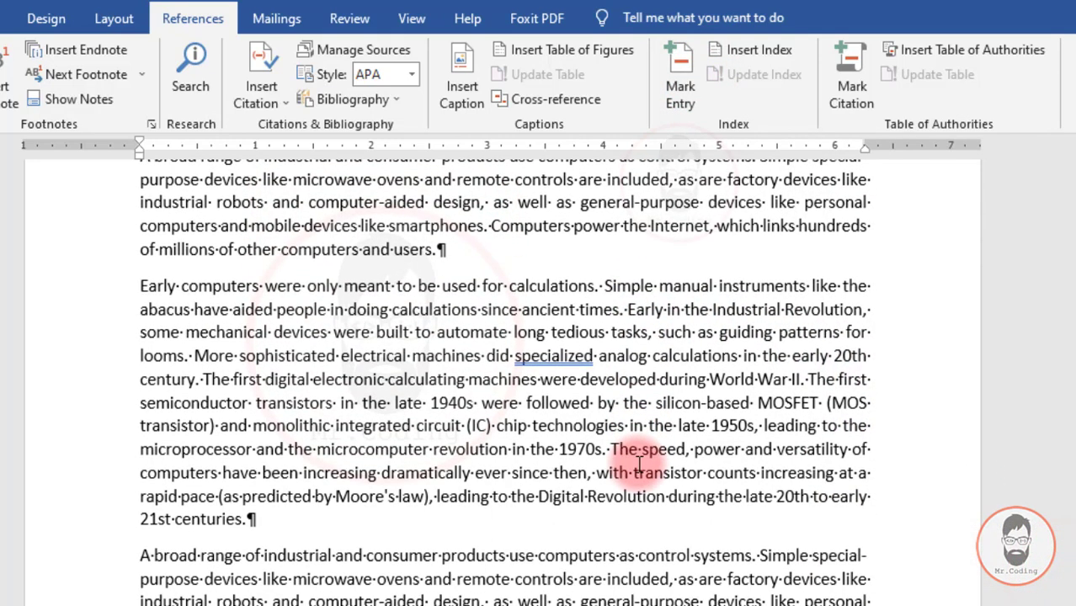
scroll(629, 455, "down", 10)
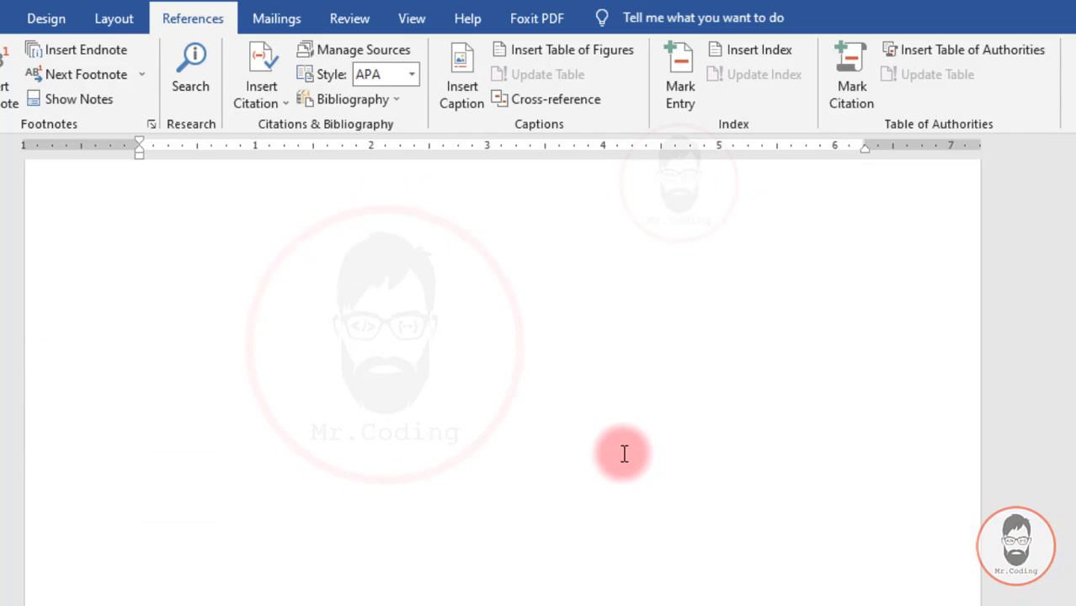
scroll(593, 419, "up", 1)
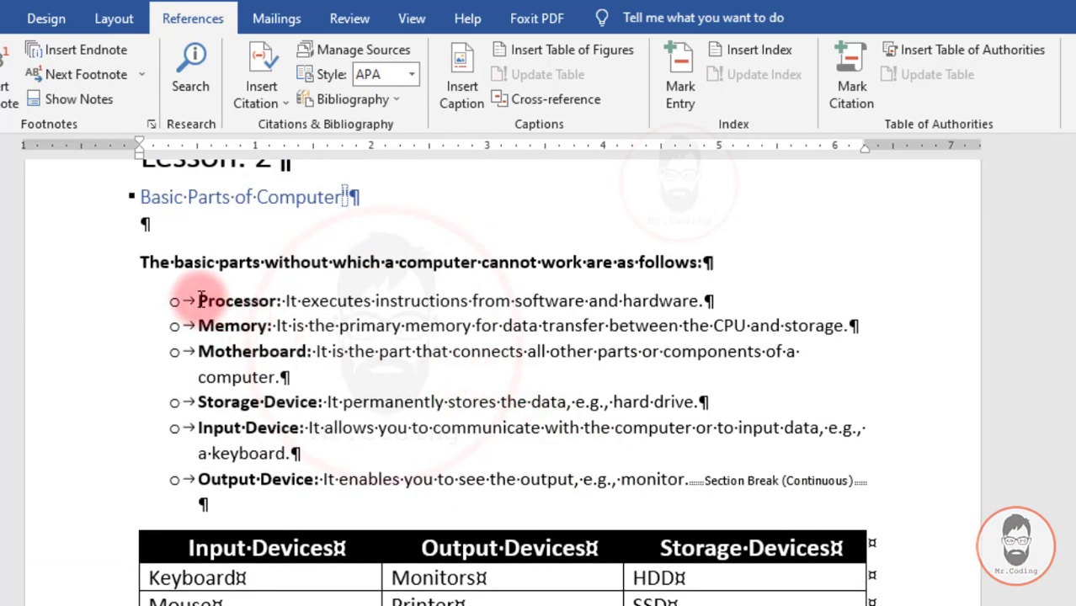
left_click_drag(201, 296, 267, 300)
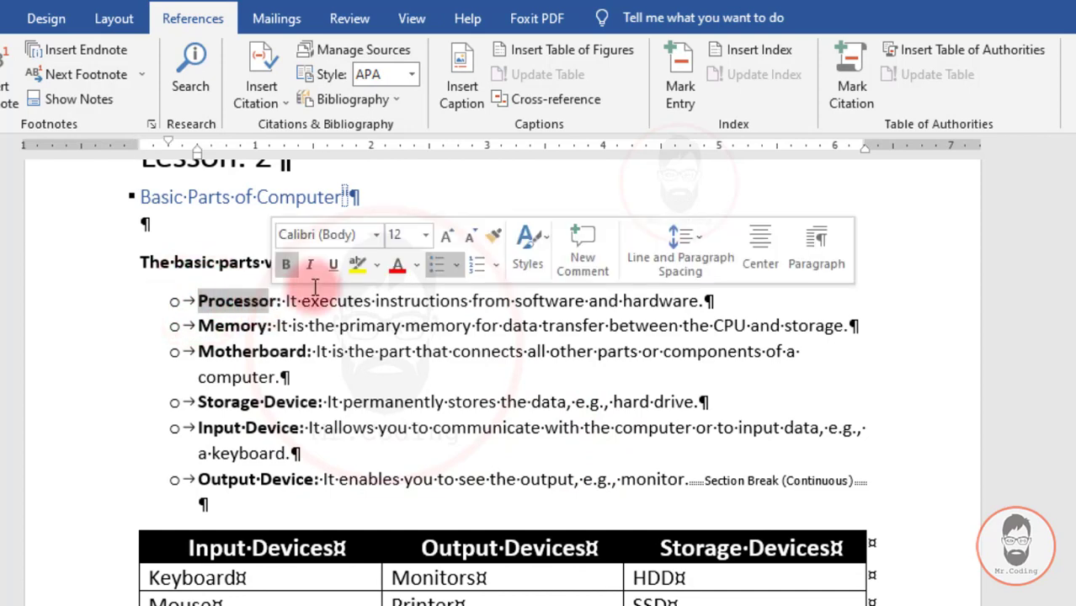
left_click(675, 97)
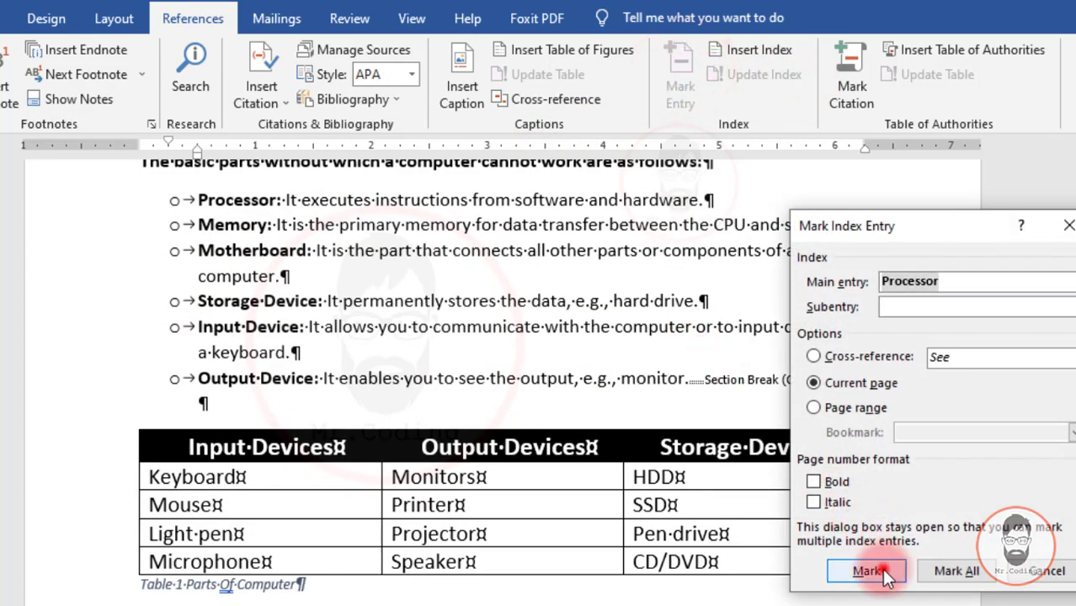
left_click(882, 572)
left_click(1050, 572)
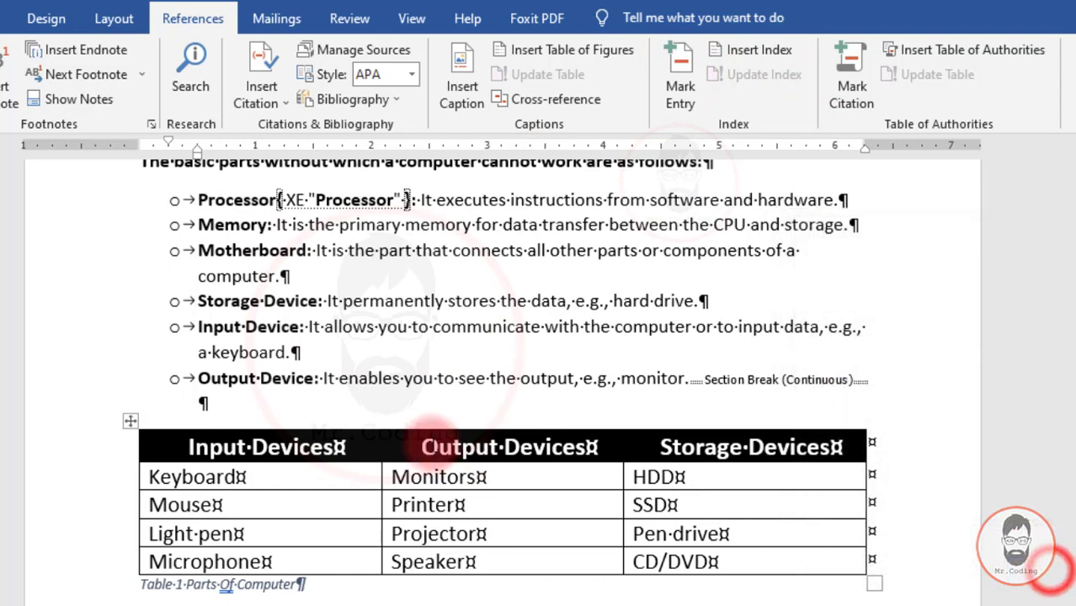
- Mark "Micro Computer" in the numbered list under Types of Computers as a main index entry for the current page
scroll(432, 439, "down", 10)
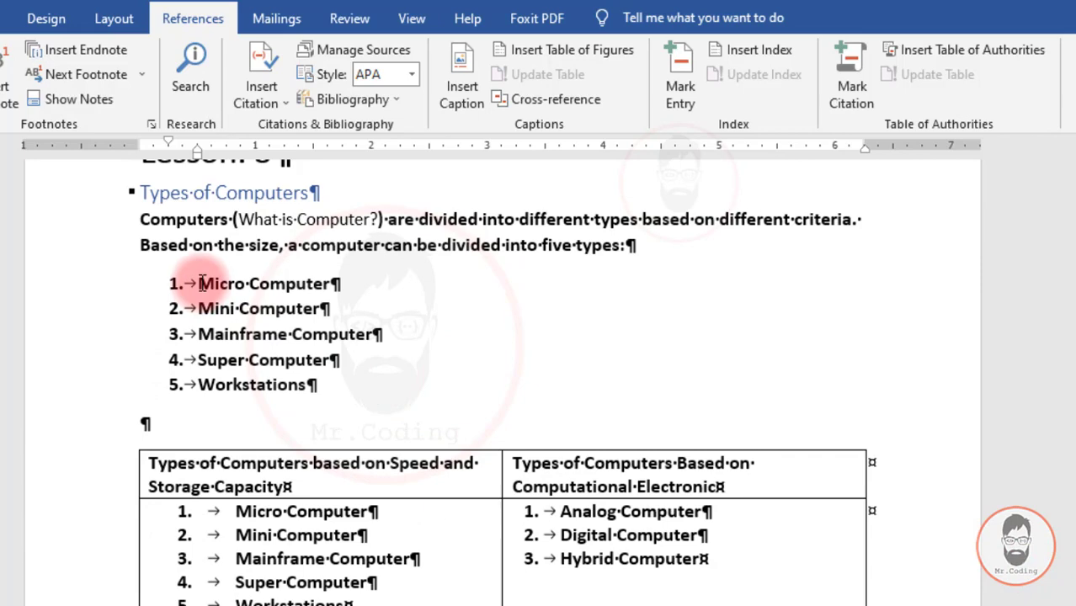
left_click_drag(202, 283, 339, 284)
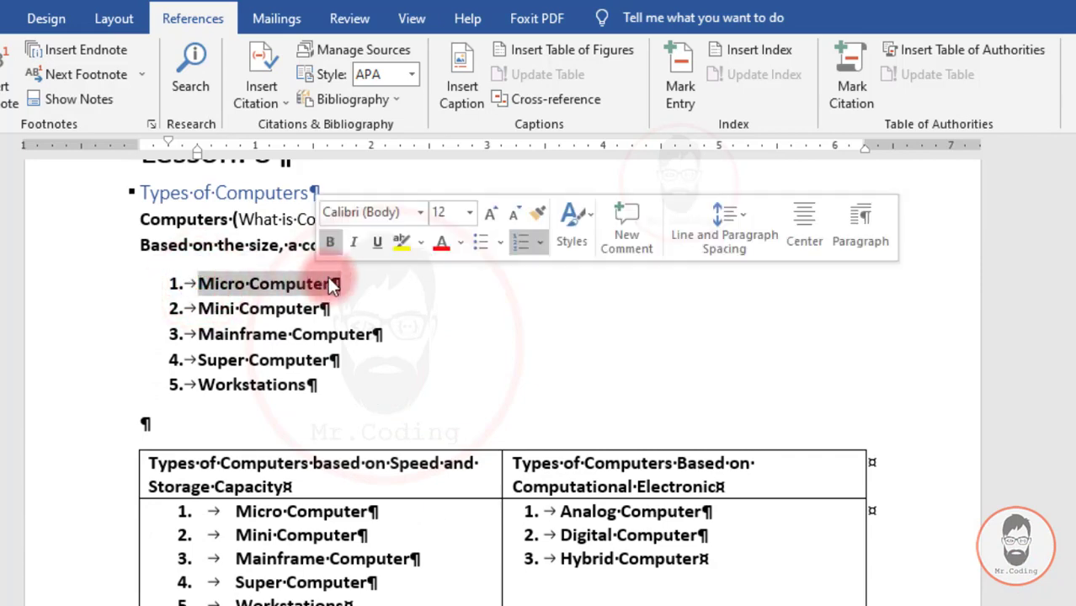
left_click(679, 91)
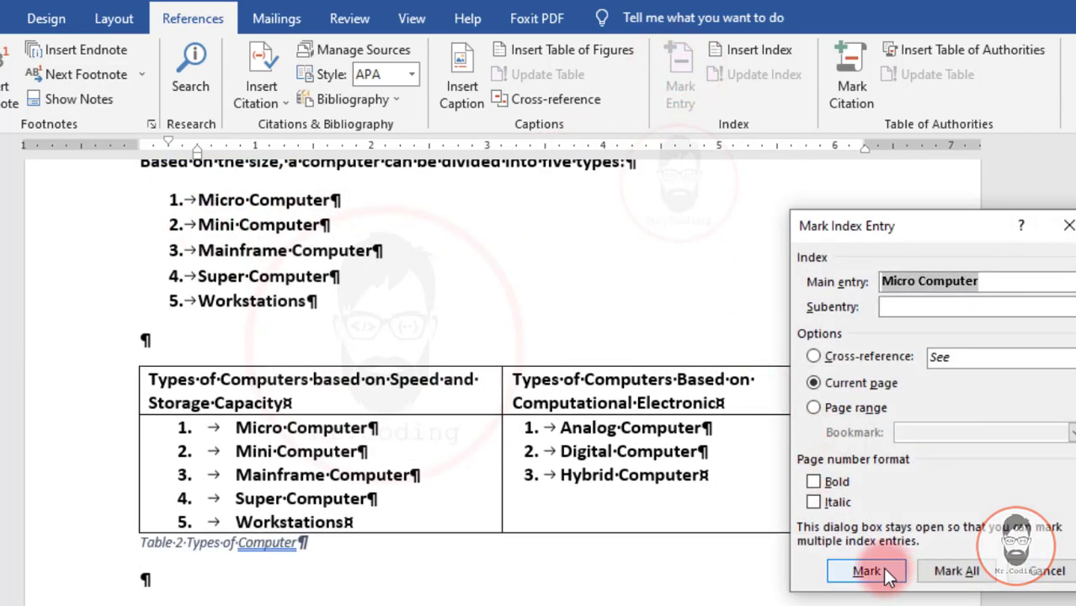
left_click(884, 573)
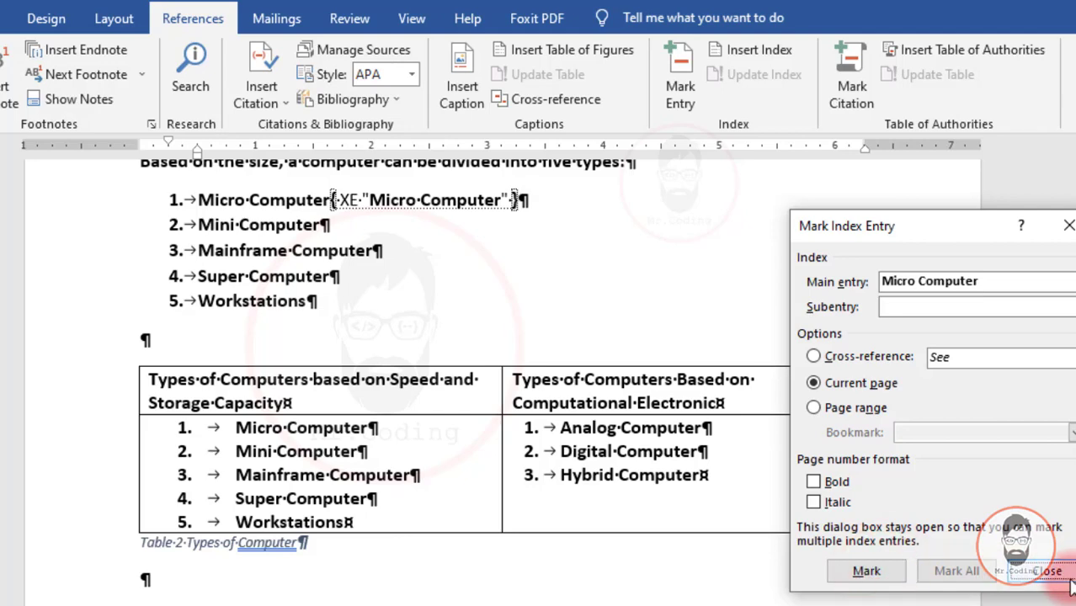
left_click(1062, 574)
- Mark "CPU" in the Micro Computer paragraph as an index entry with the subentry "Central processing unit"
scroll(692, 492, "down", 5)
scroll(481, 419, "up", 1)
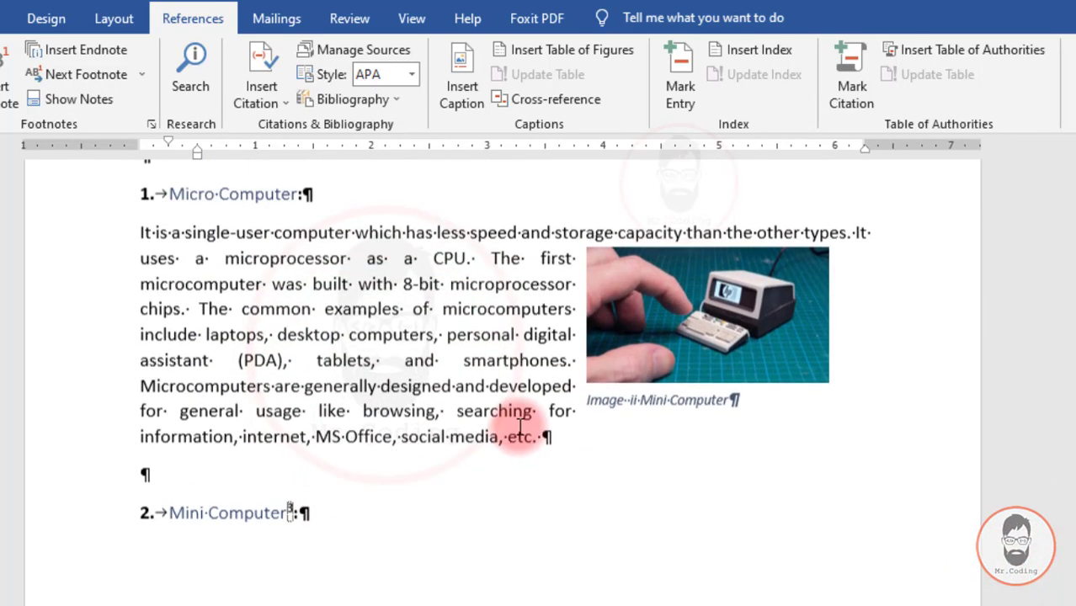
double_click(448, 276)
left_click(681, 72)
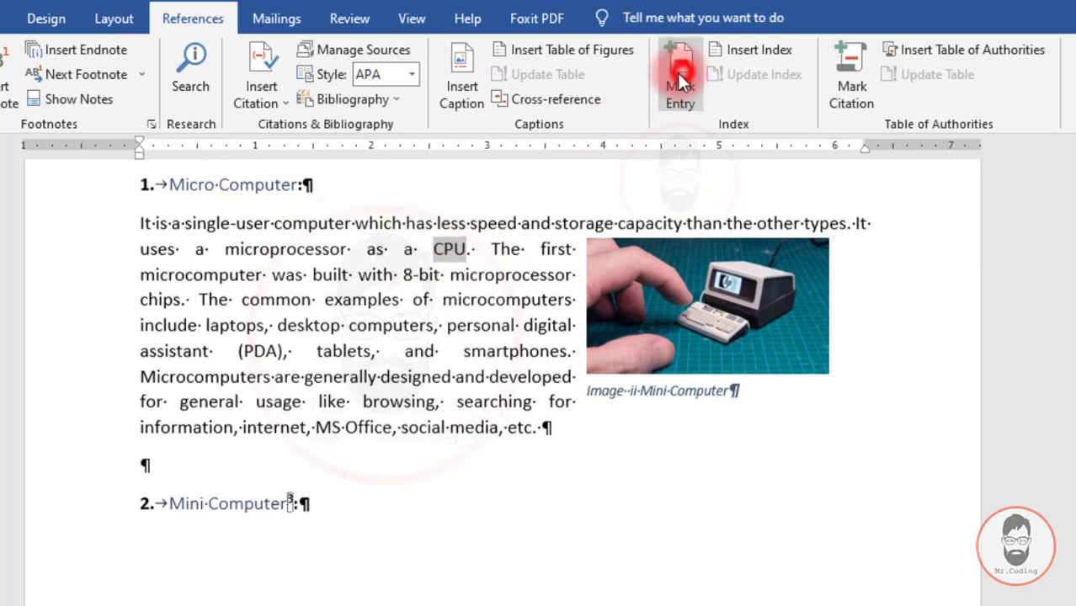
left_click(909, 306)
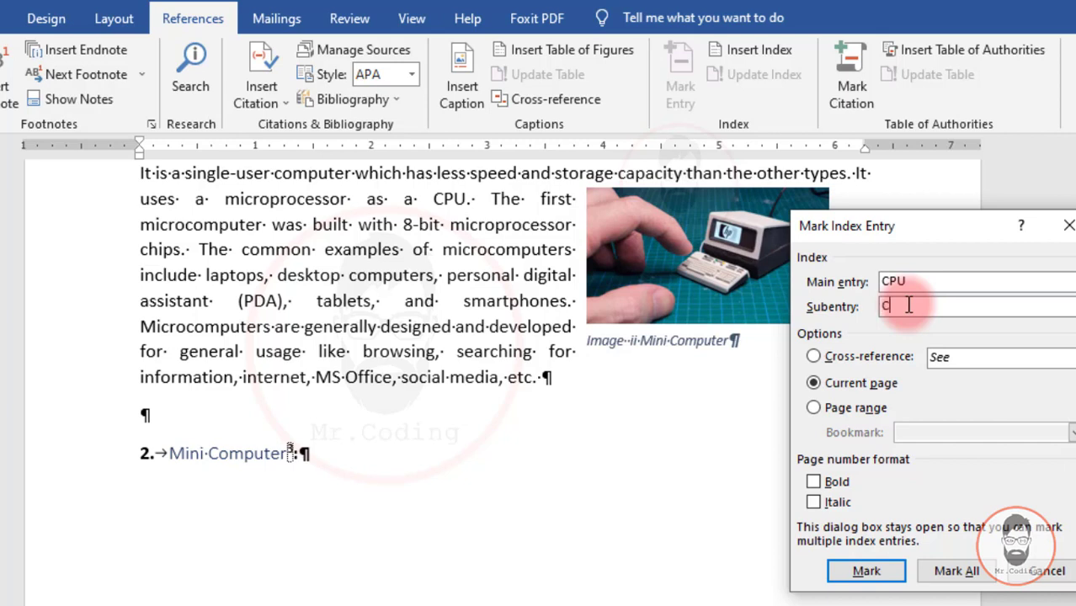
type("Central processing unit")
left_click(866, 571)
left_click(1062, 589)
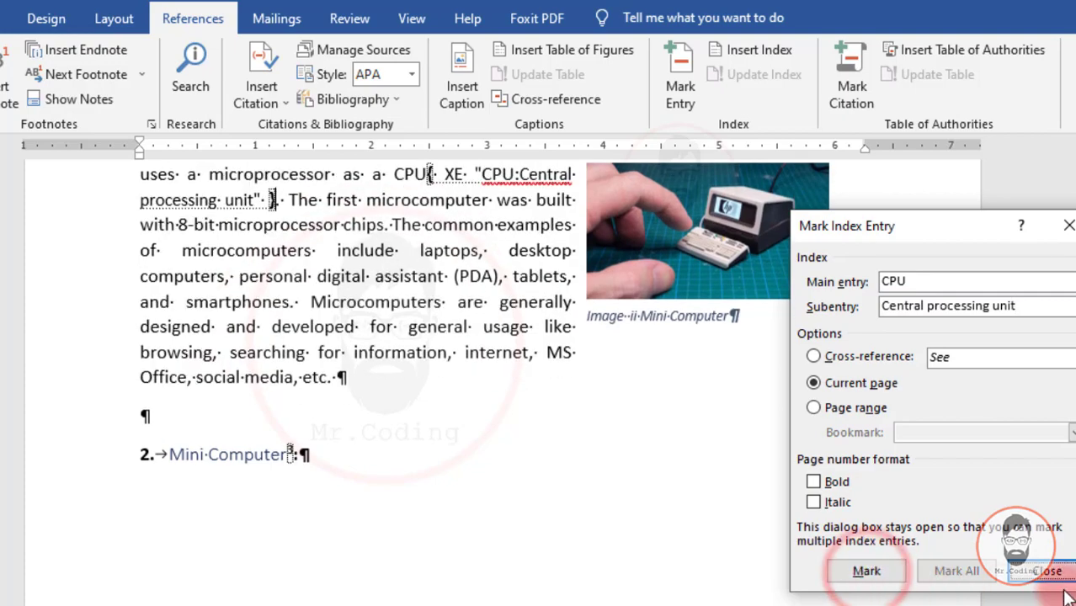
- Mark "NASA" in the paragraph above the Work stations heading as a main index entry for the current page
scroll(439, 490, "down", 15)
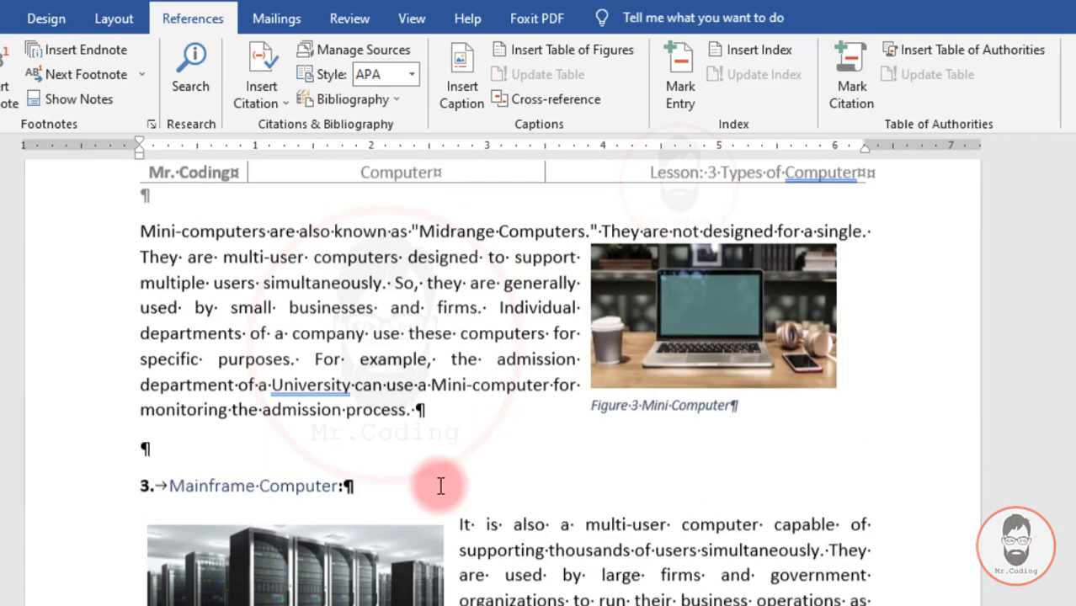
scroll(433, 496, "down", 20)
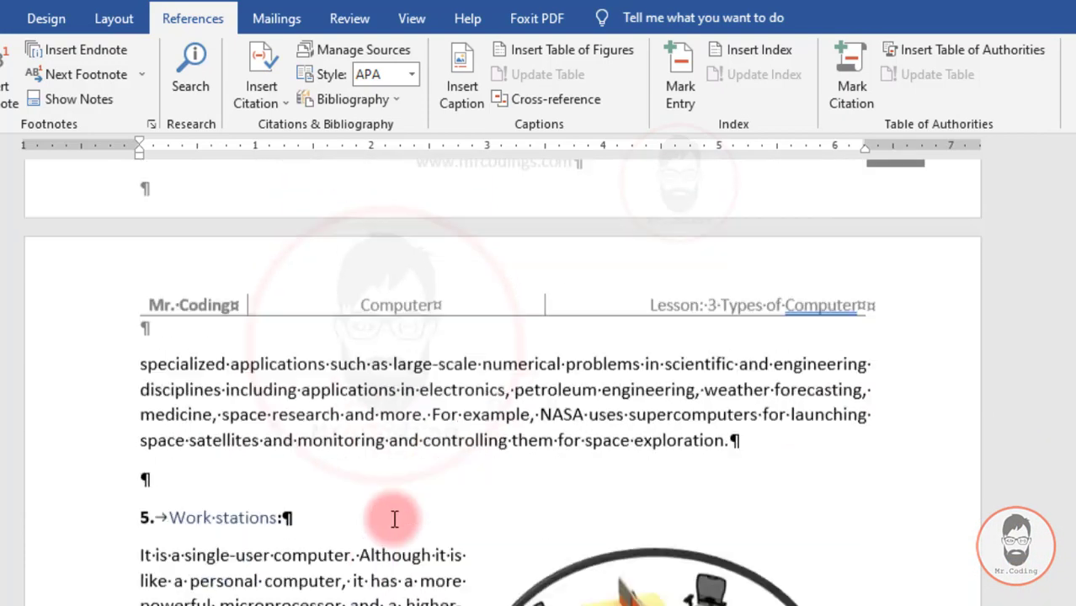
scroll(394, 518, "down", 3)
left_click(545, 316)
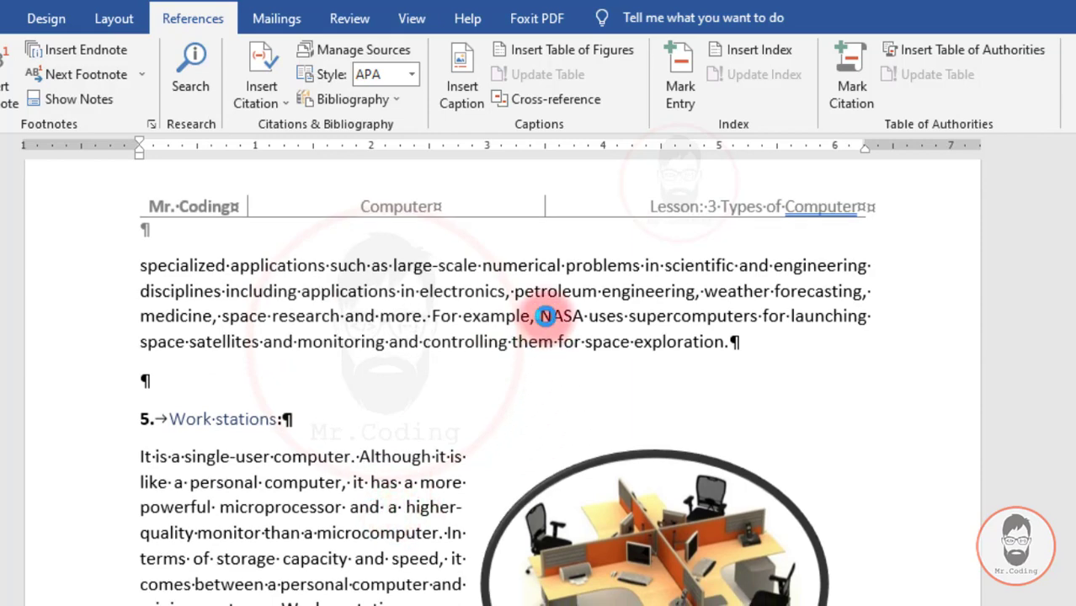
double_click(547, 316)
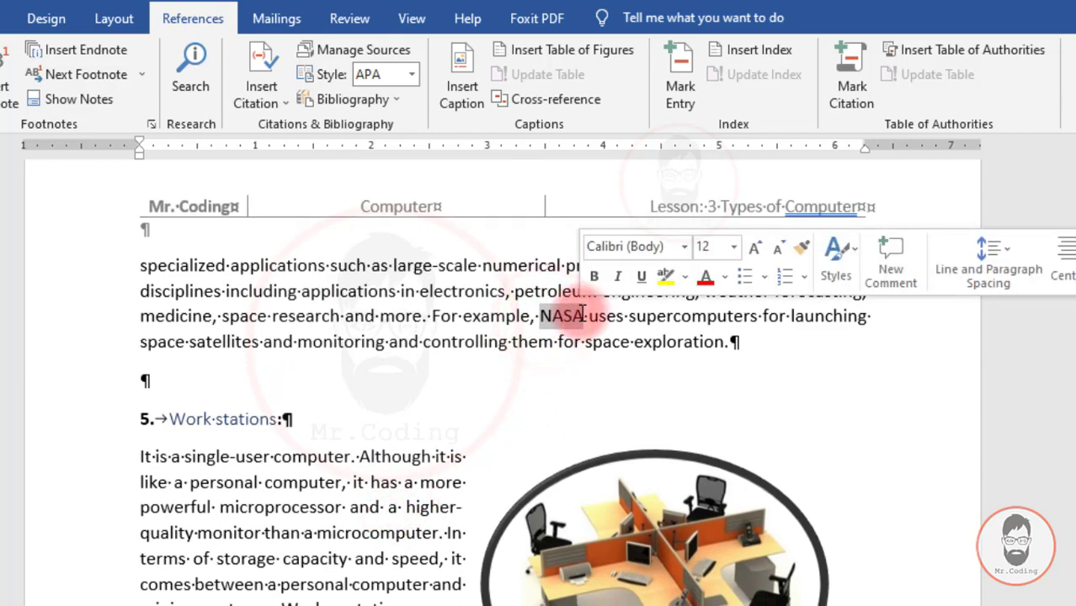
left_click(678, 84)
left_click(866, 570)
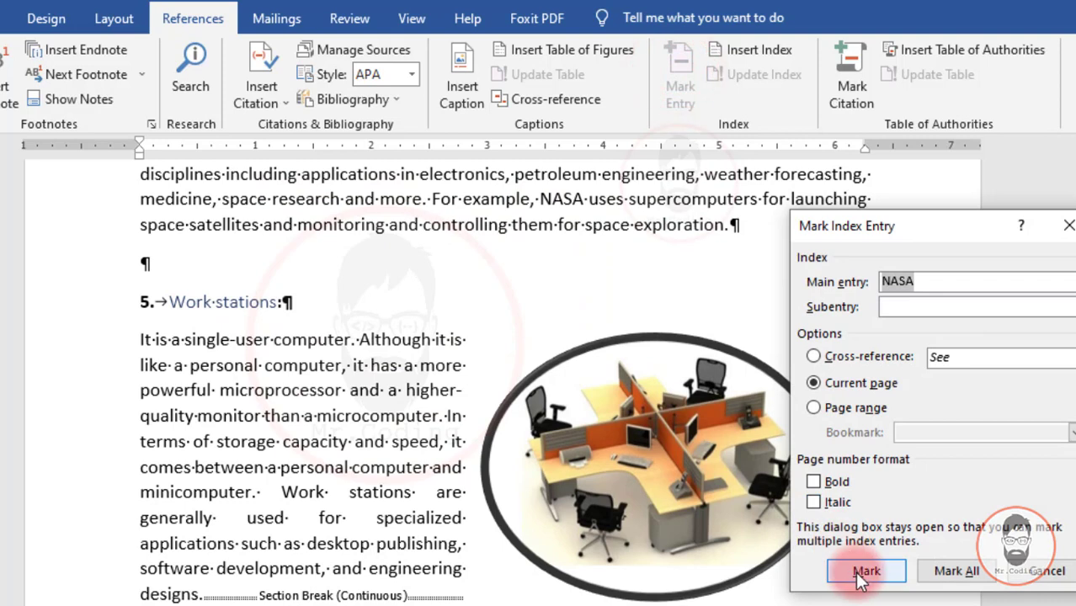
left_click(1056, 572)
- Mark the "Abacus" heading under History of Computers as a main index entry for the current page
scroll(370, 454, "down", 8)
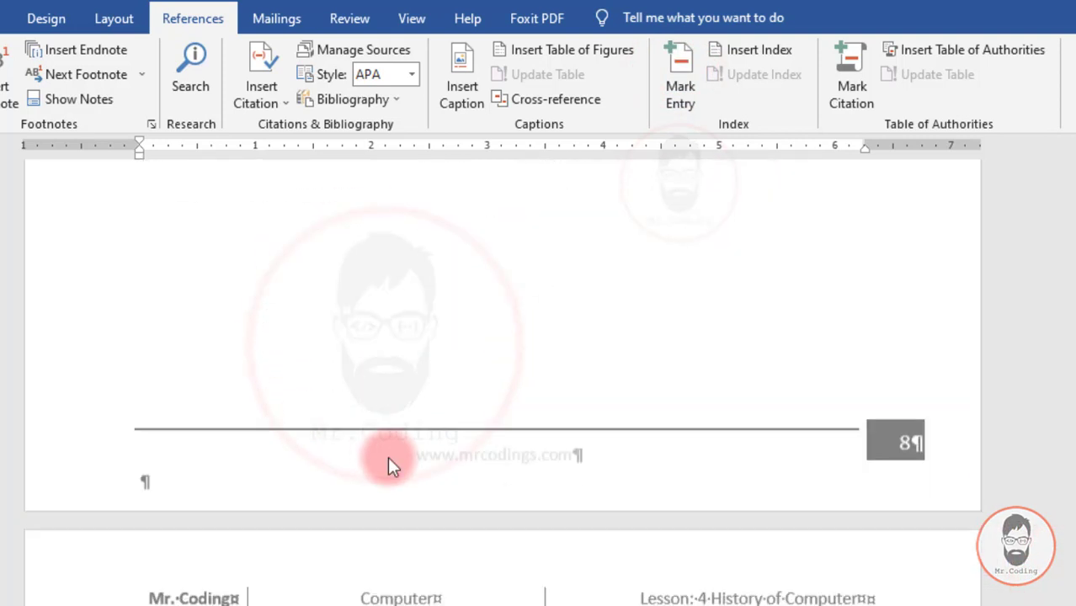
scroll(387, 463, "down", 6)
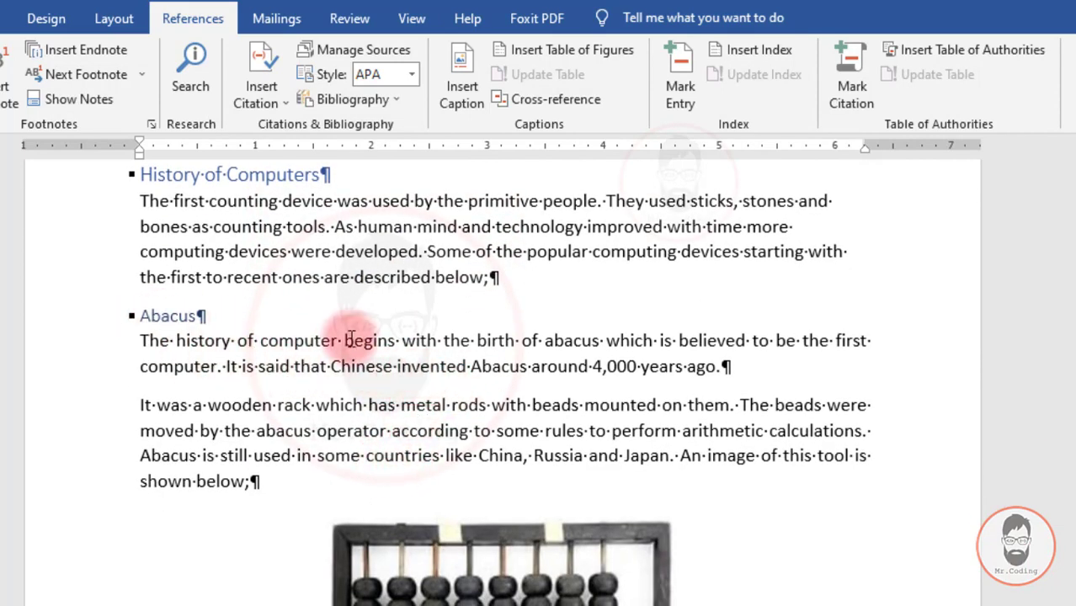
left_click_drag(141, 316, 200, 315)
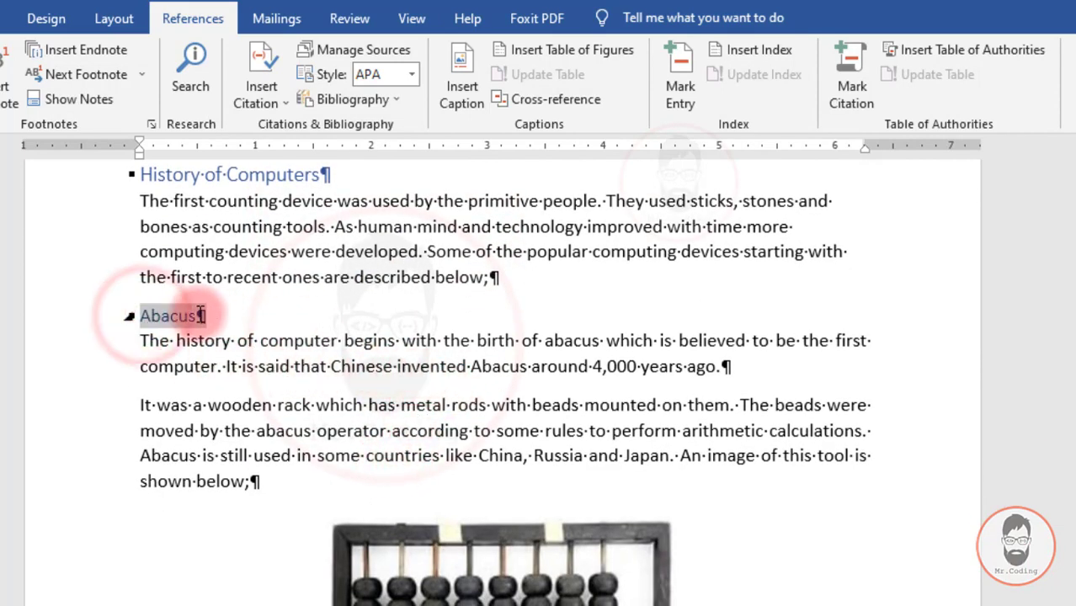
left_click(686, 77)
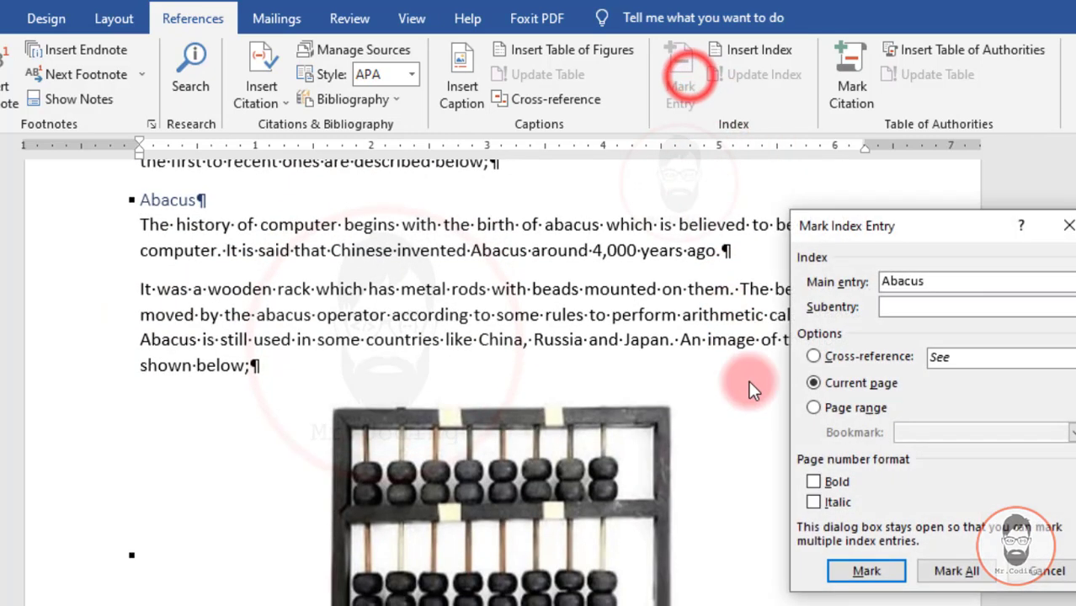
left_click(867, 571)
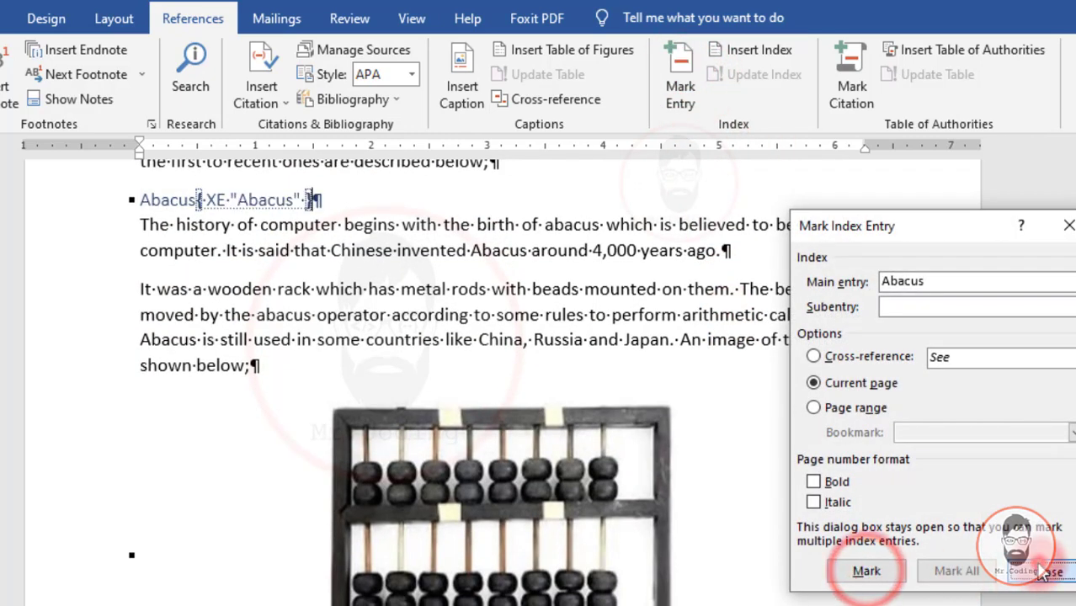
left_click(1048, 572)
- Mark the "Pascaline" heading as a main index entry for the current page
scroll(600, 512, "down", 20)
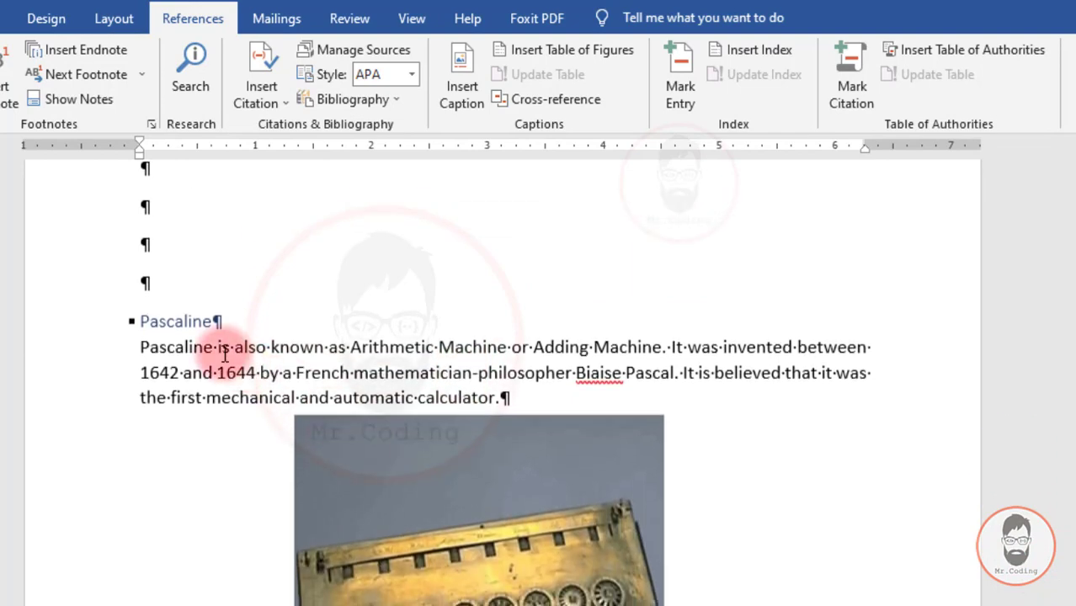
left_click_drag(144, 321, 214, 320)
left_click(669, 88)
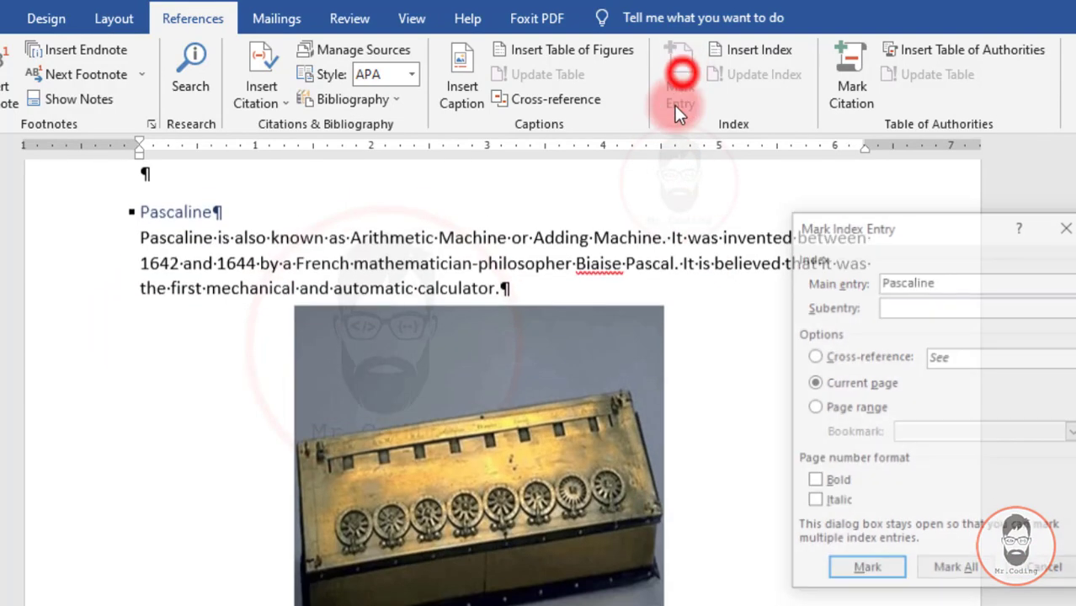
left_click(875, 575)
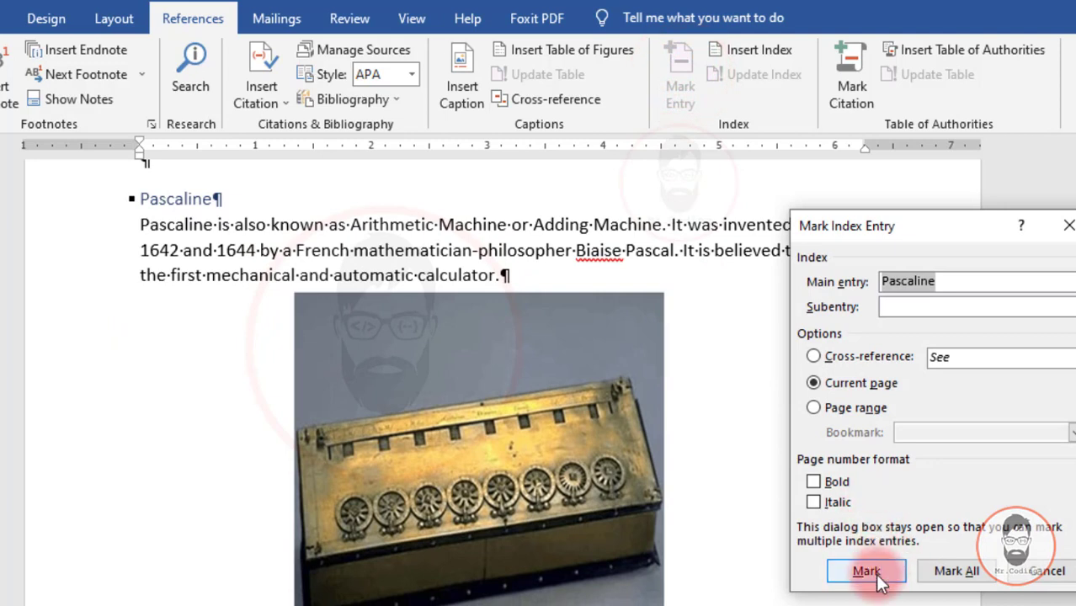
left_click(1034, 575)
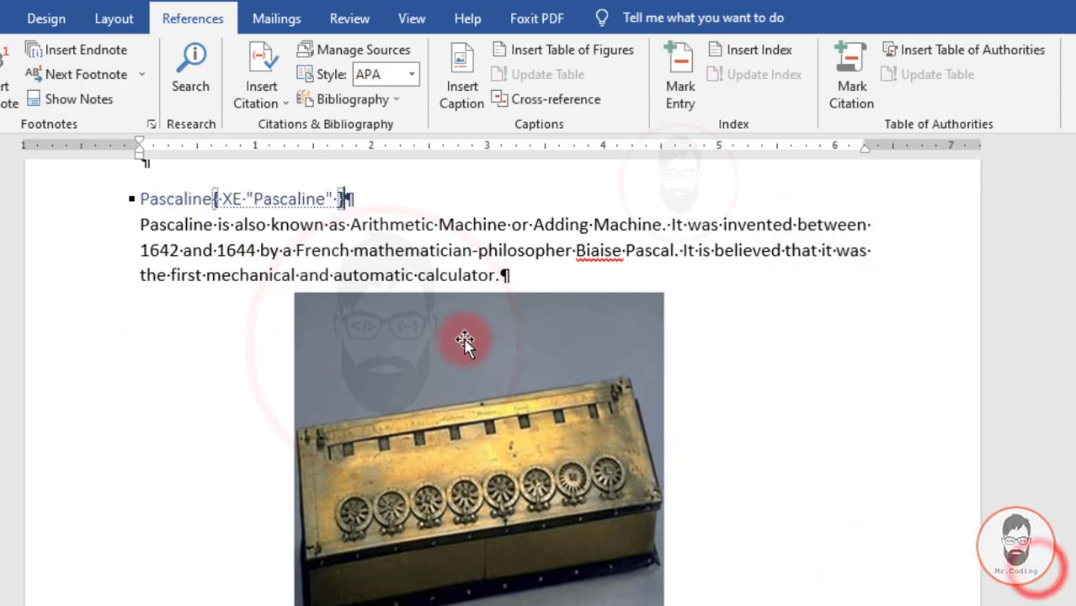
- Hide the paragraph marks and index field codes in the document
scroll(455, 338, "up", 3)
left_click(362, 314)
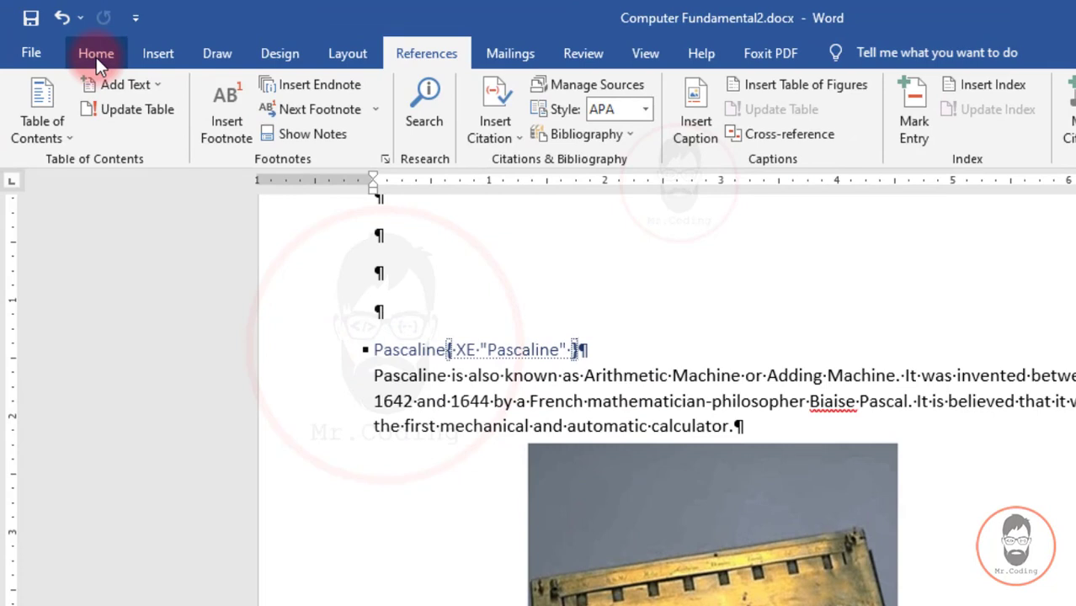
left_click(96, 54)
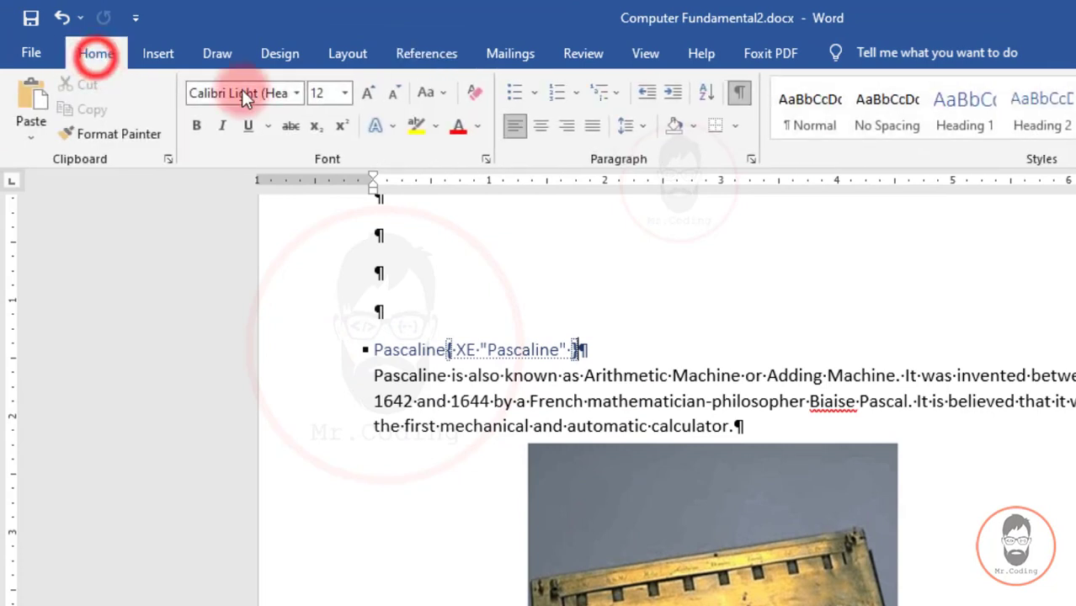
left_click(739, 90)
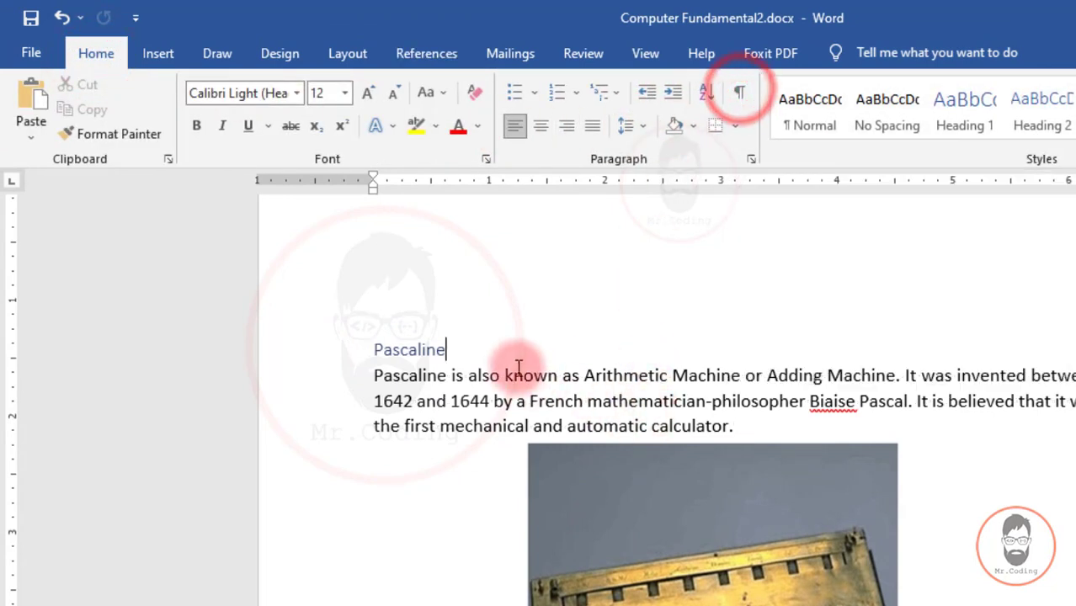
- Start a new page below the list of images at the end of the document
scroll(814, 465, "down", 1)
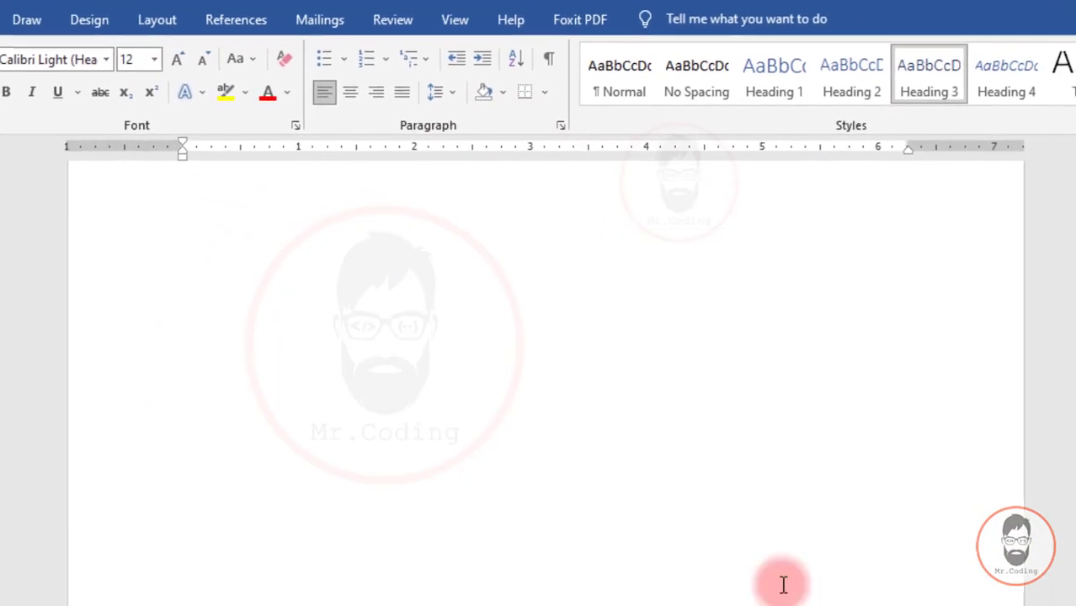
scroll(213, 360, "down", 5)
scroll(209, 356, "up", 10)
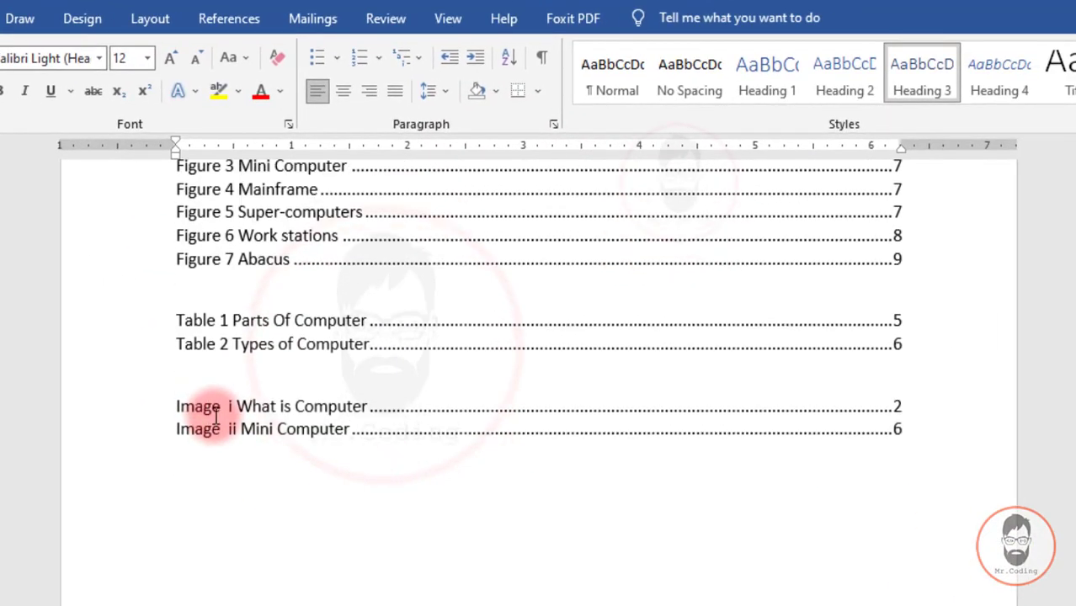
scroll(206, 409, "down", 3)
left_click(218, 393)
left_click(156, 25)
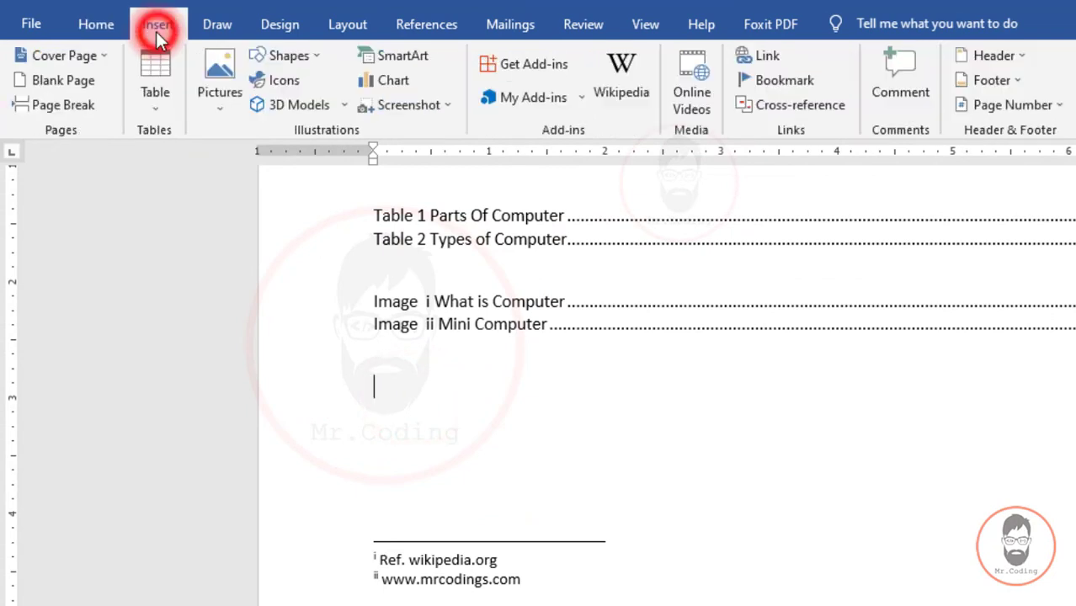
left_click(64, 97)
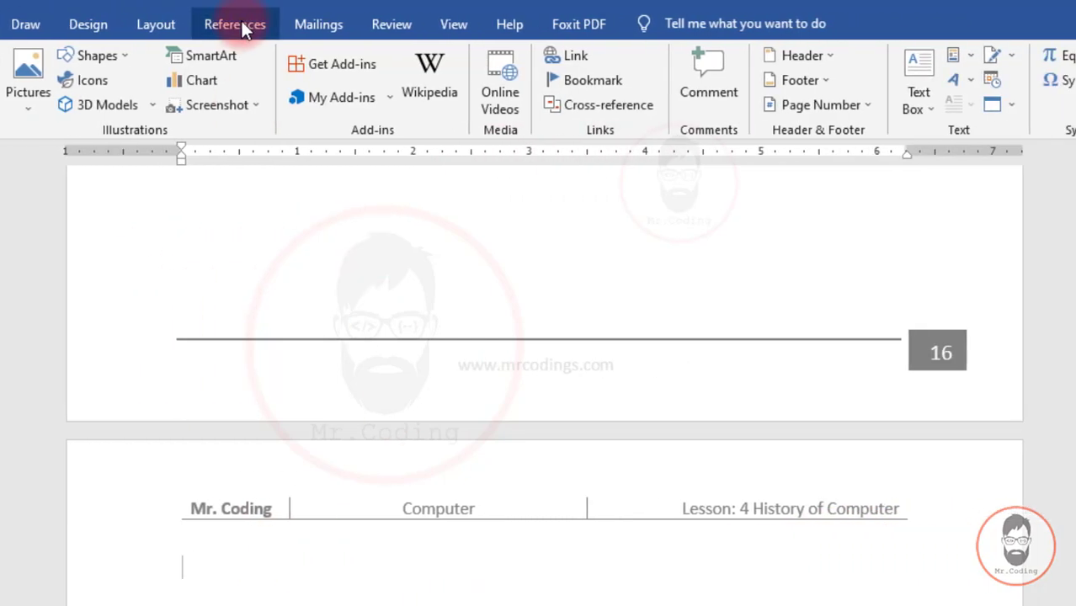
- Insert an indented, two-column index in the Fancy format on the new page
left_click(242, 23)
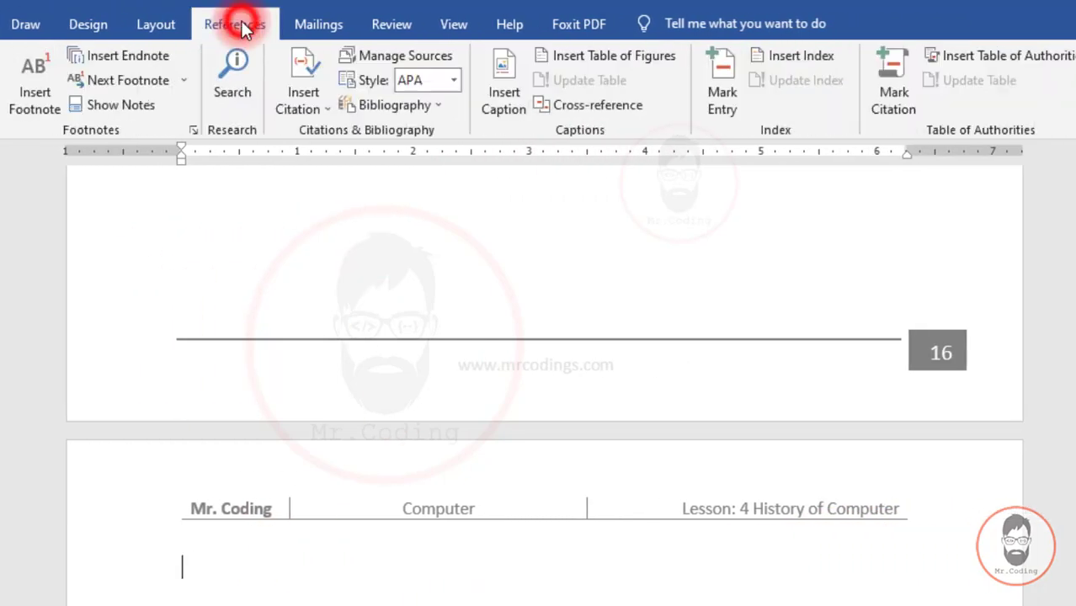
left_click(802, 57)
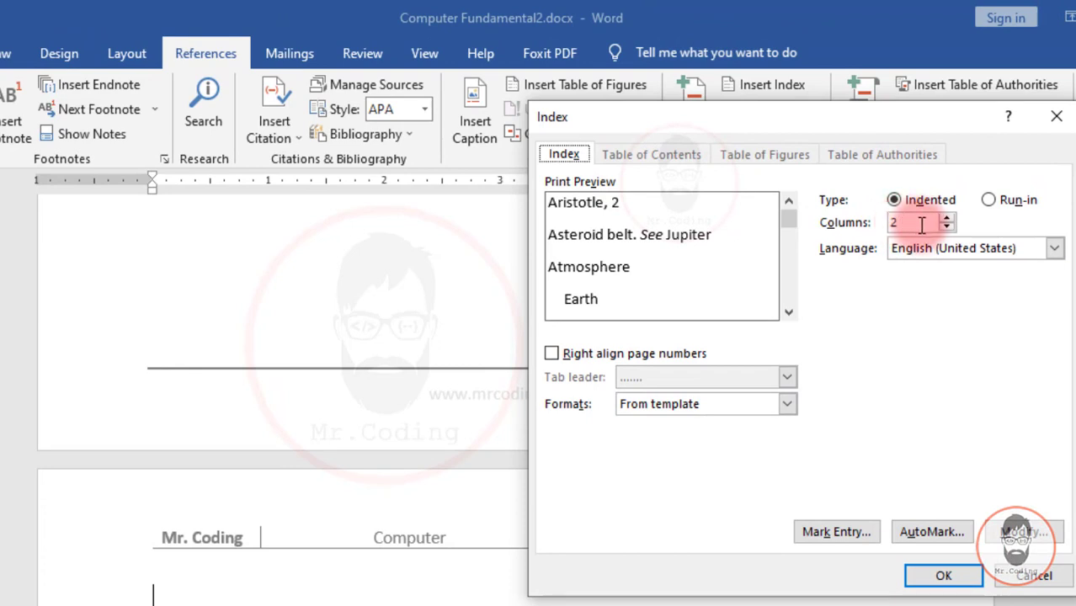
double_click(941, 220)
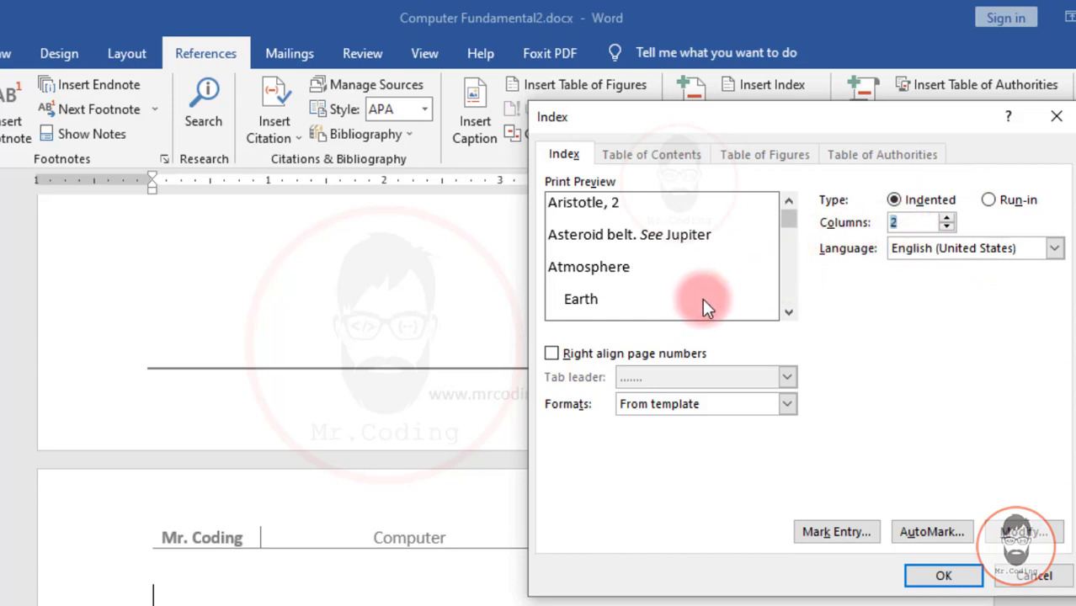
left_click(785, 405)
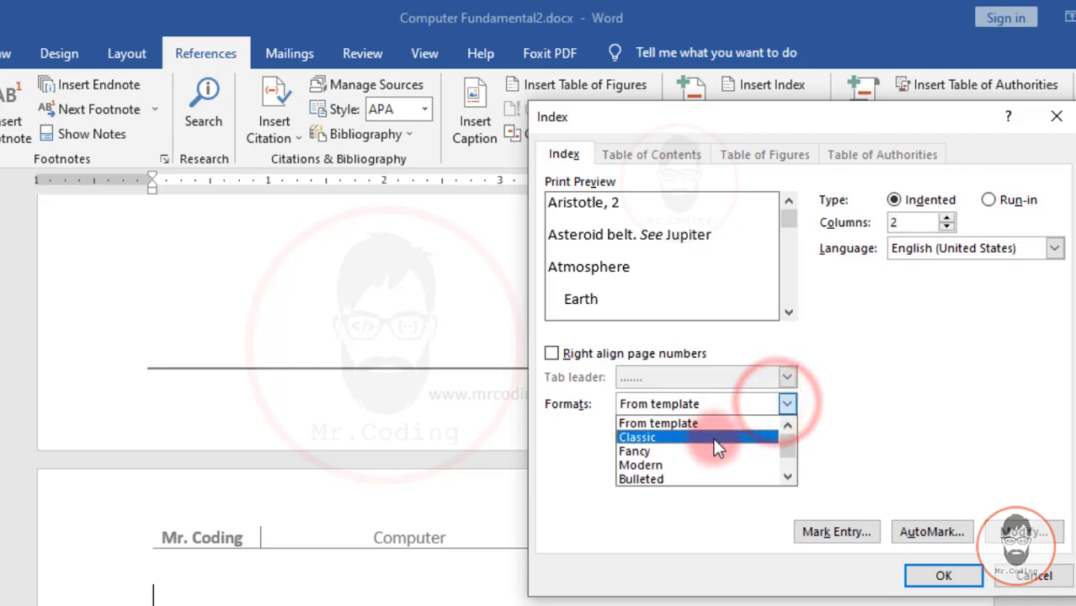
left_click(713, 435)
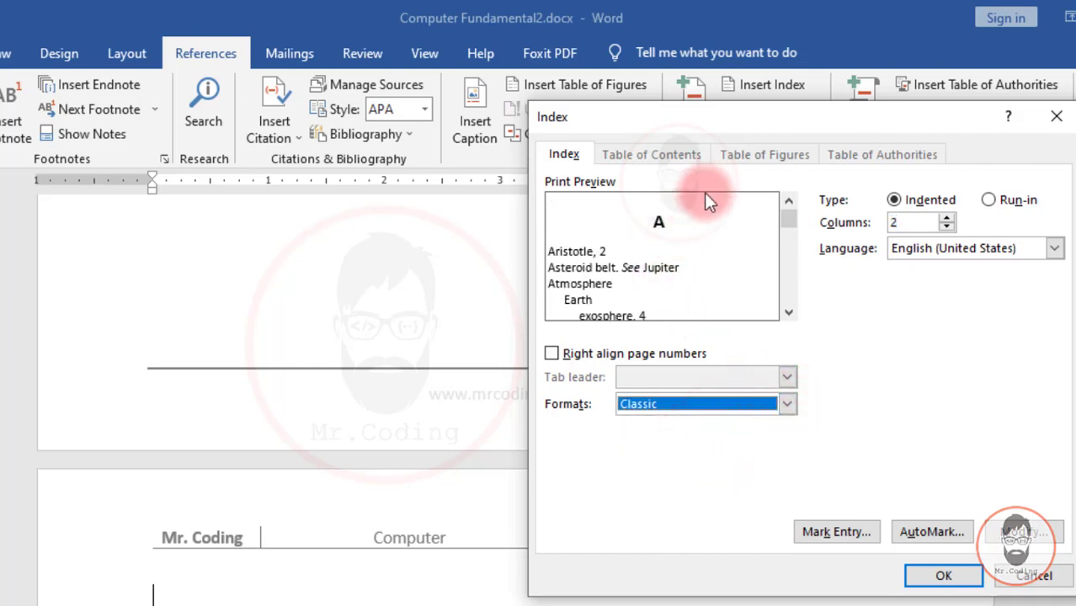
left_click(788, 403)
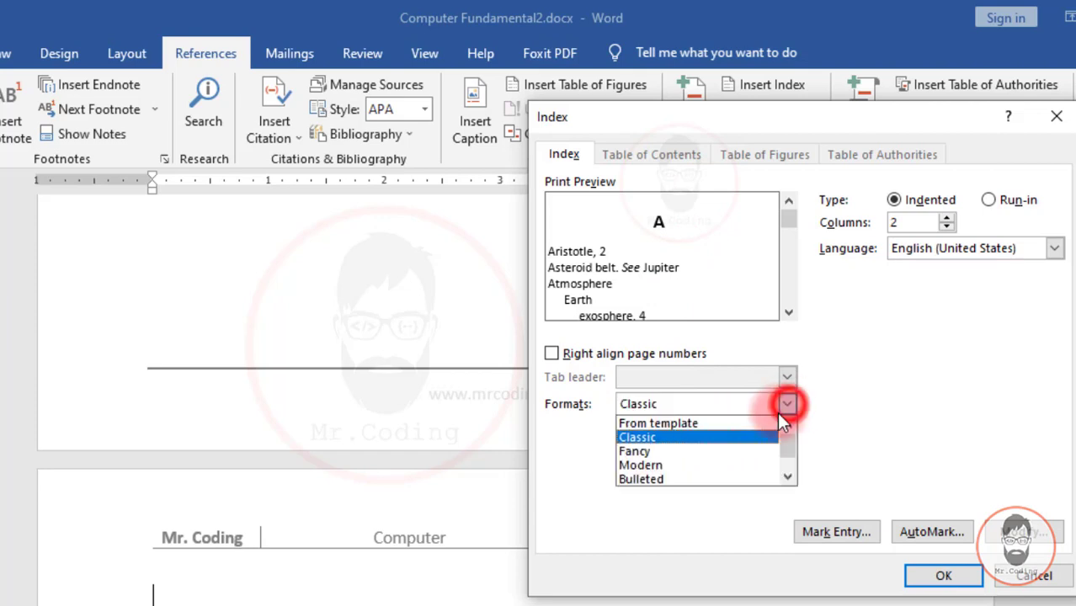
left_click(692, 448)
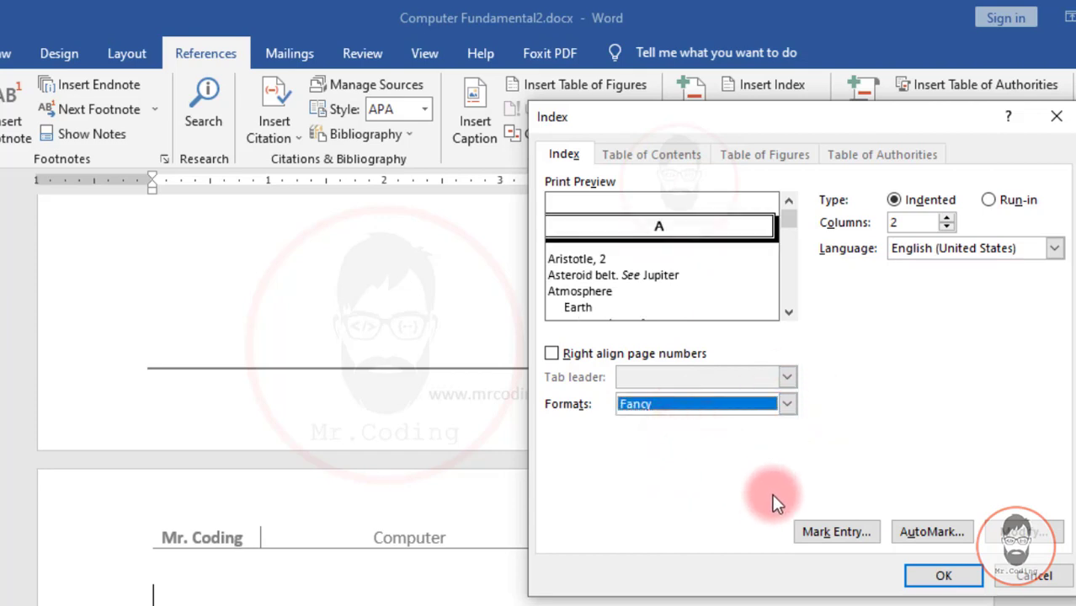
left_click(926, 577)
left_click(927, 578)
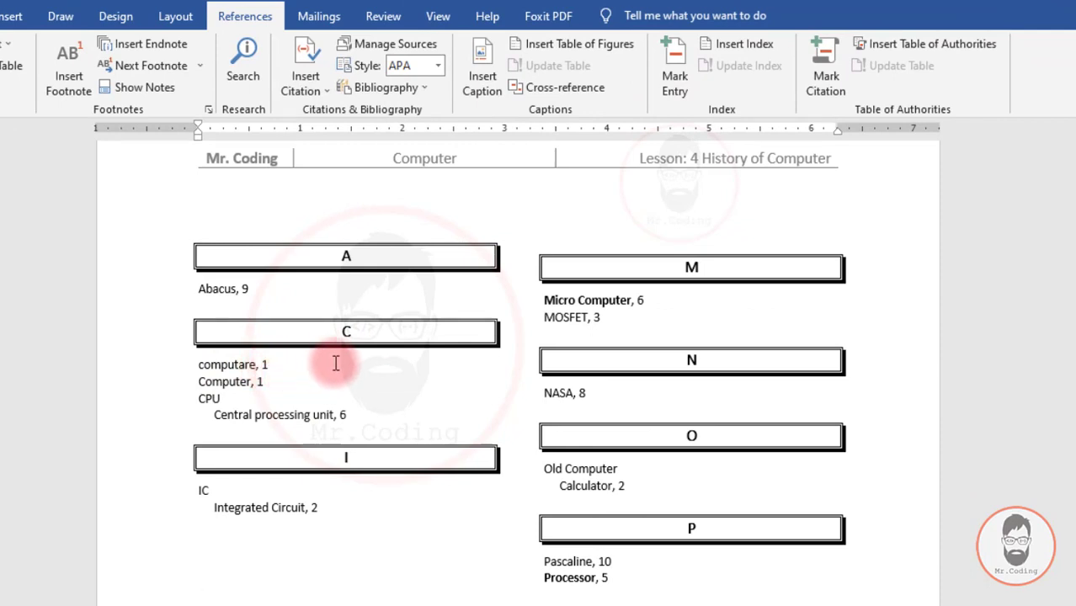
- Mark the "Control unit" heading under Lesson: 6 as a main index entry for the current page, and hide the formatting marks
left_click(383, 288)
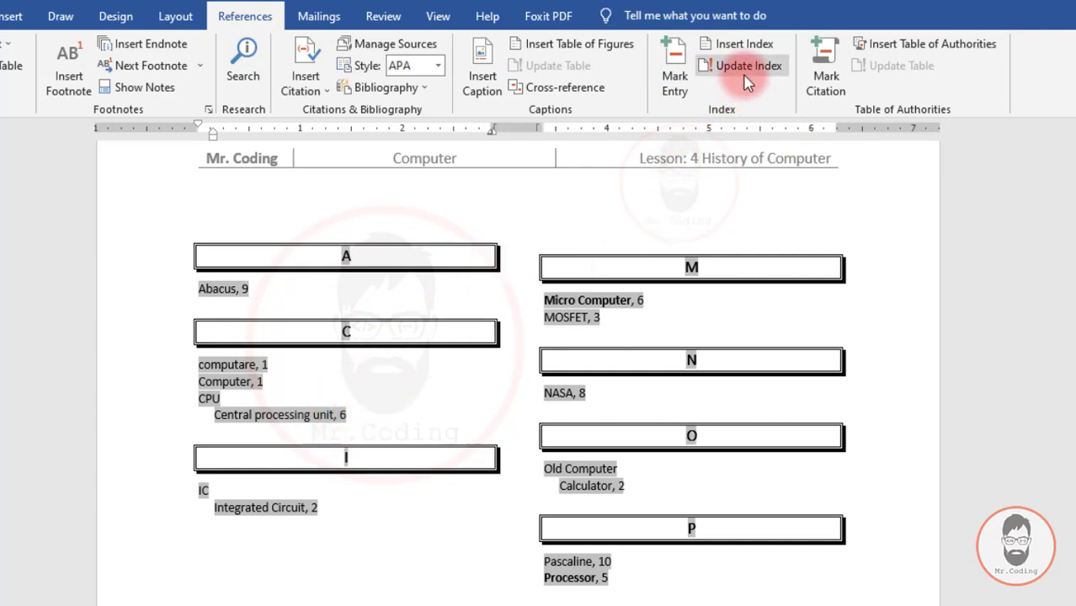
scroll(508, 295, "up", 1)
scroll(506, 288, "up", 20)
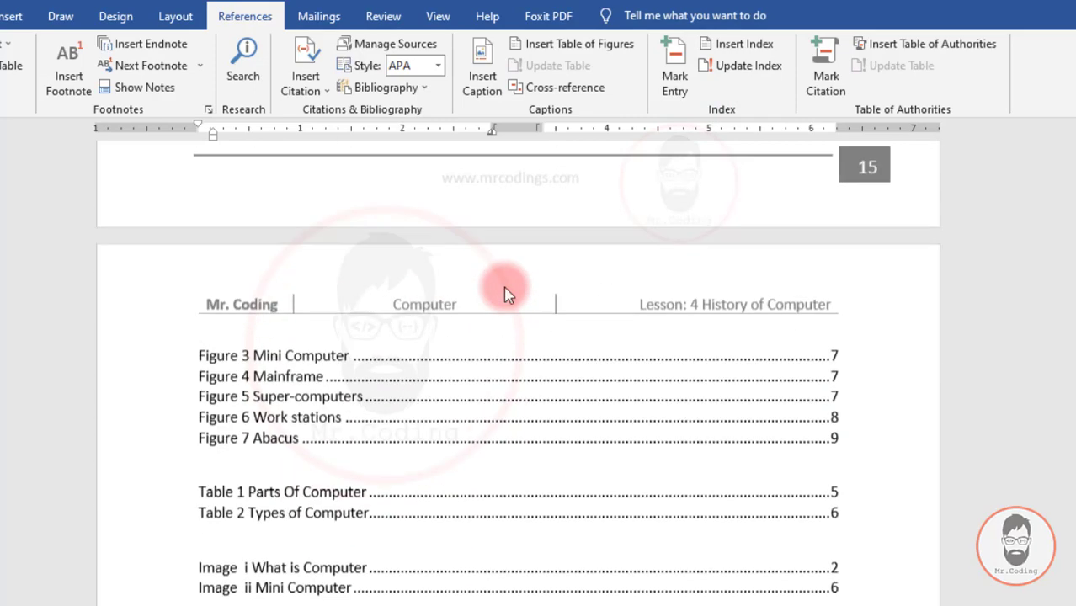
scroll(506, 288, "up", 1)
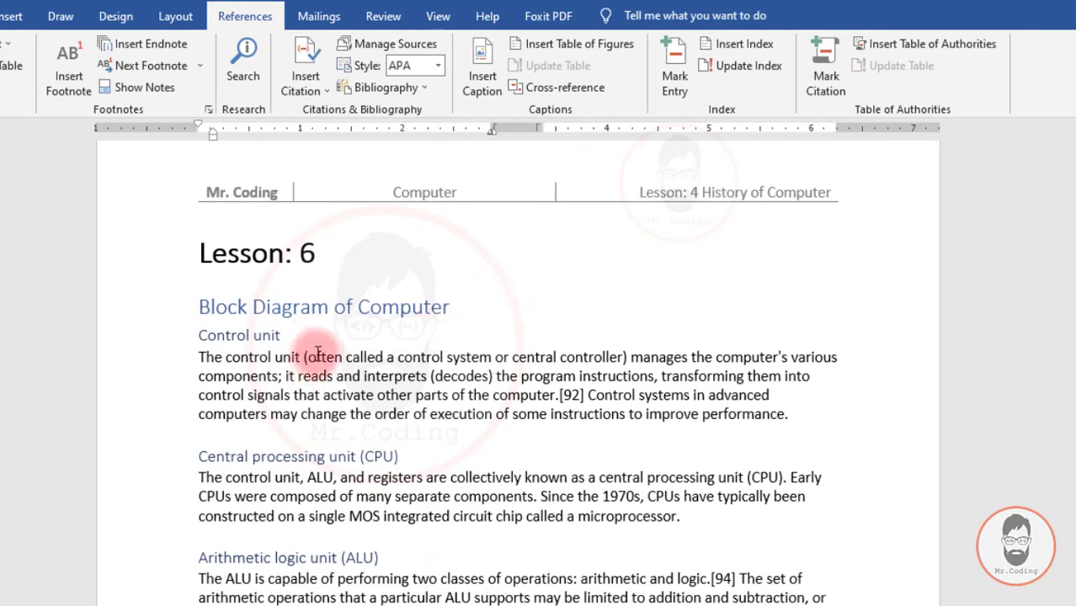
triple_click(201, 335)
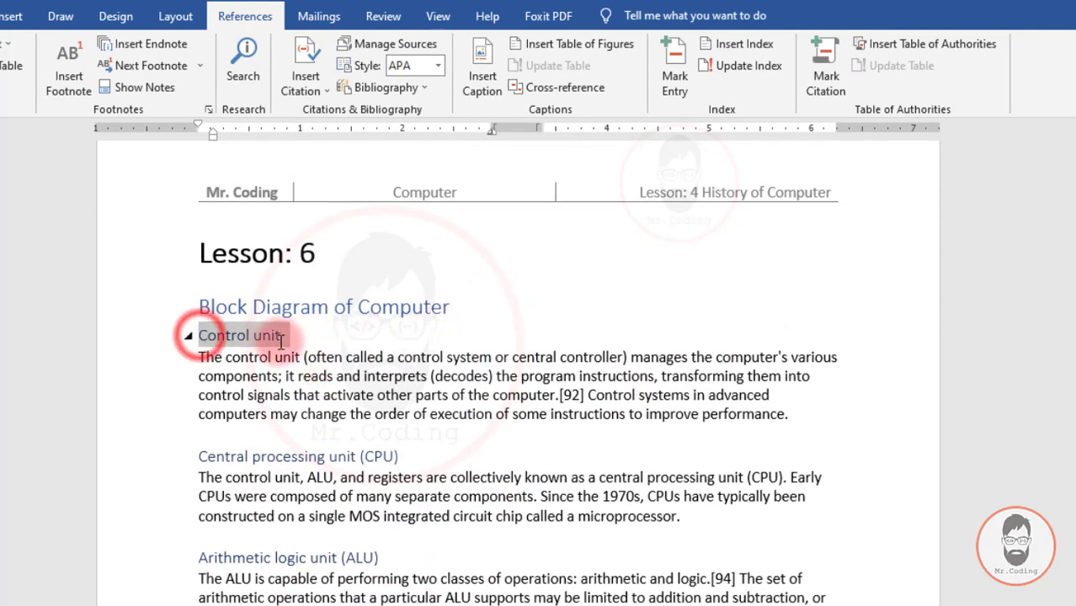
left_click(674, 61)
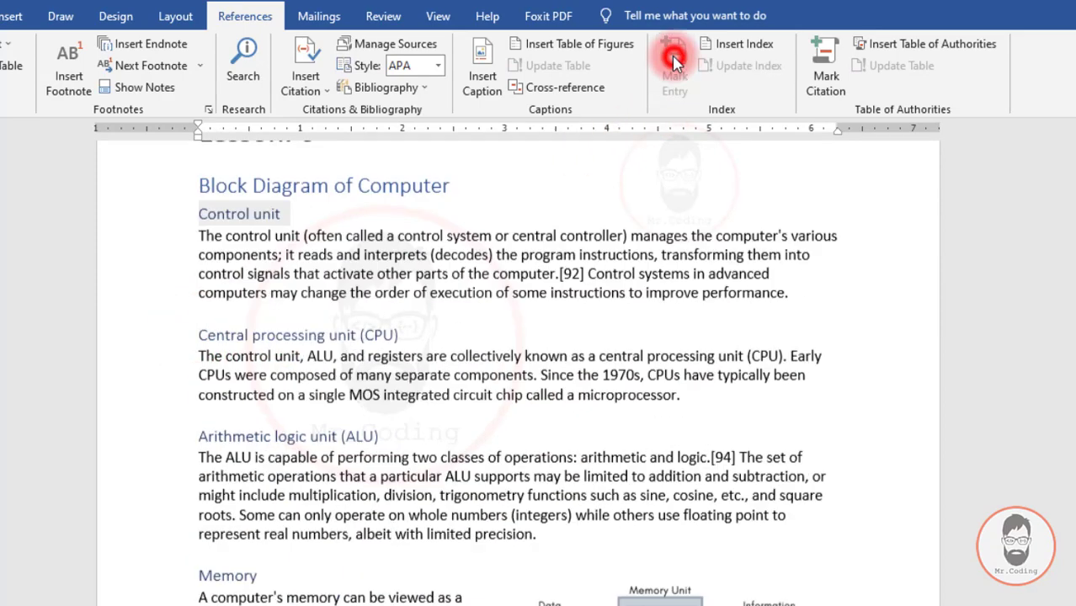
left_click(840, 503)
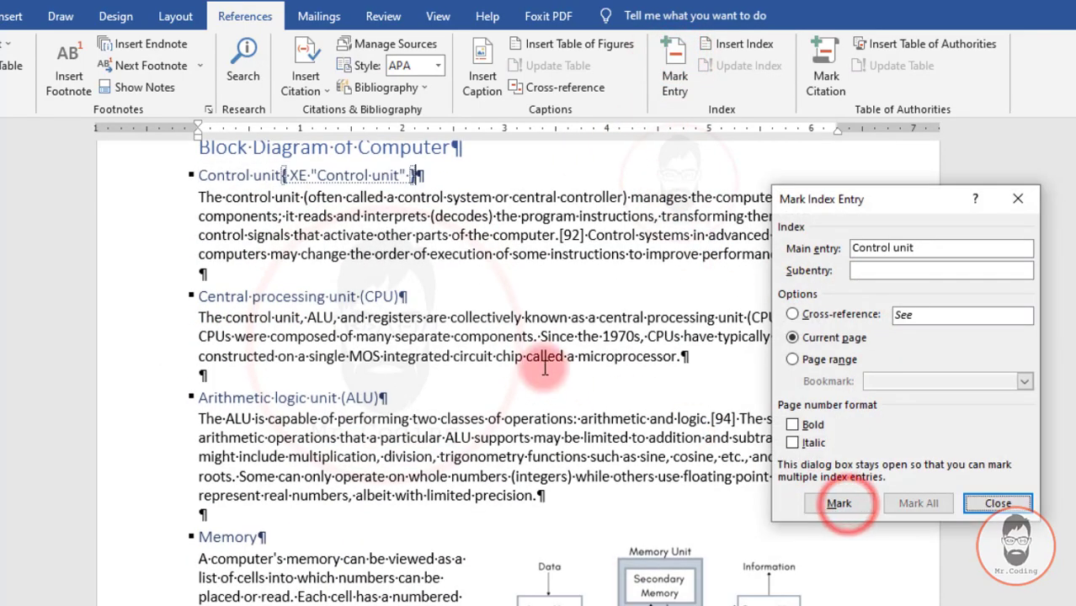
left_click(1010, 502)
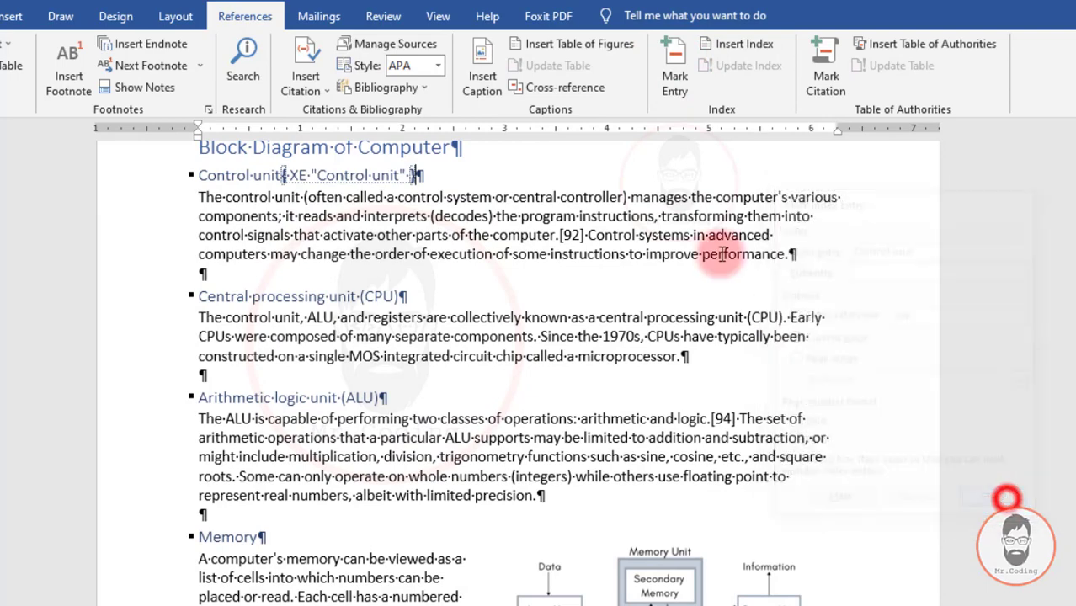
left_click(1, 16)
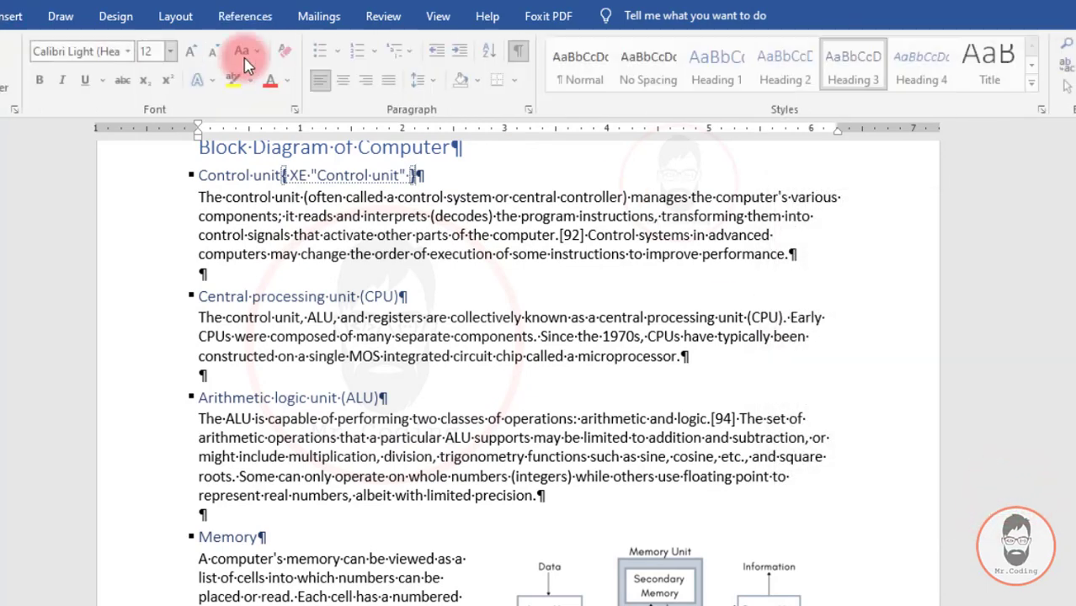
left_click(524, 53)
- Update the index at the end of the document to include the newly marked "Control unit" entry
scroll(657, 313, "down", 3)
scroll(658, 313, "down", 20)
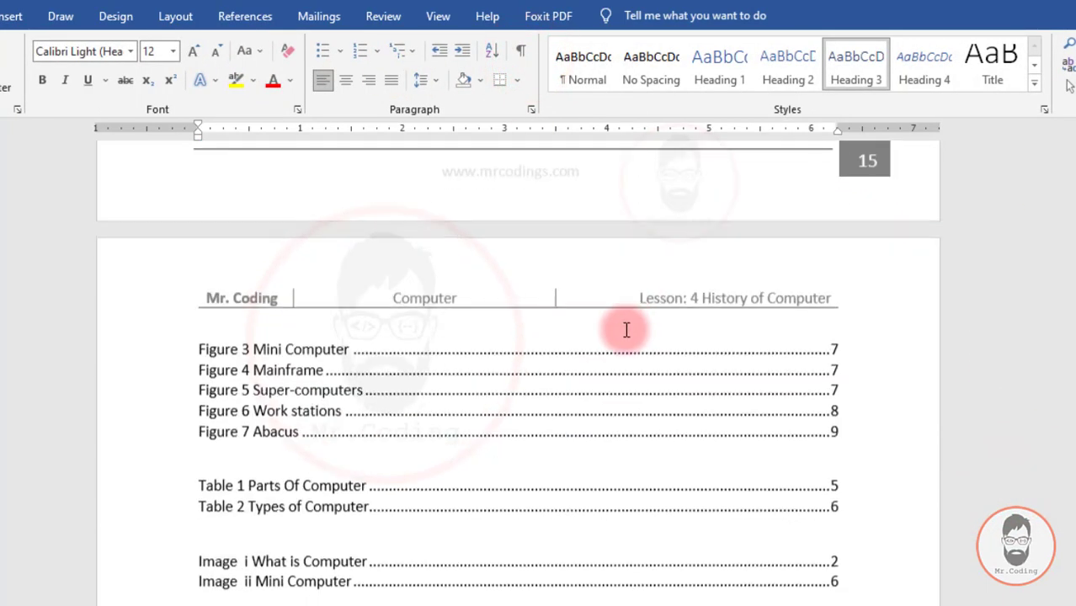
scroll(576, 328, "up", 1)
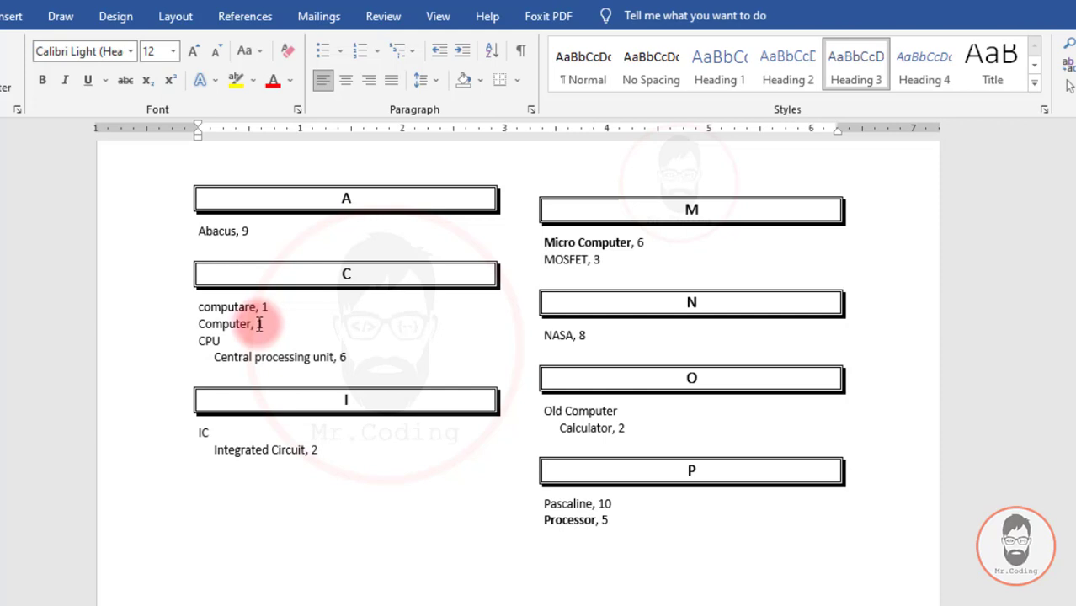
key("ctrl+a")
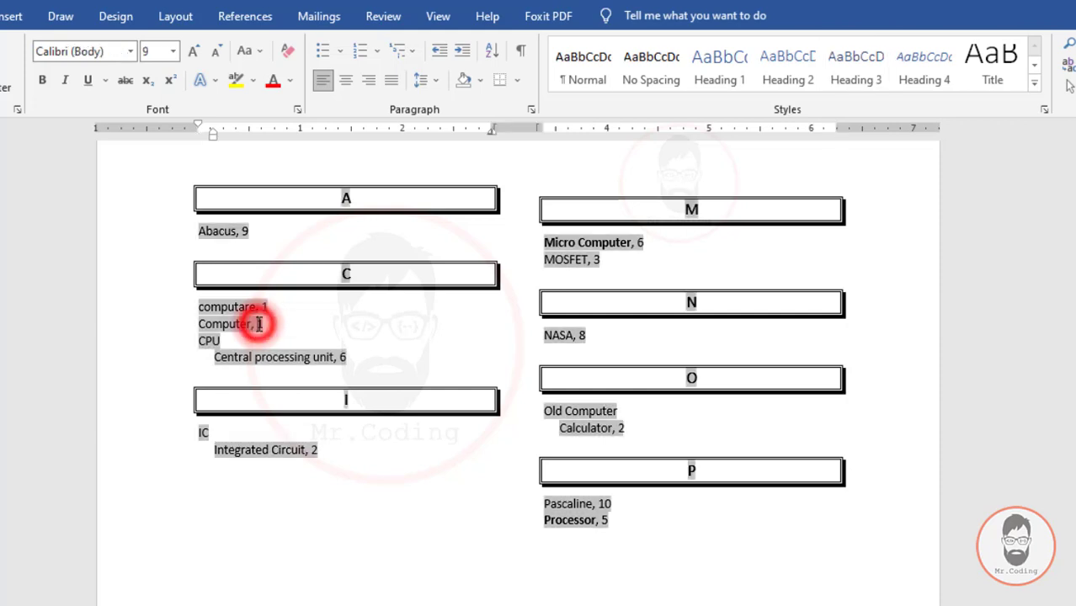
left_click(266, 18)
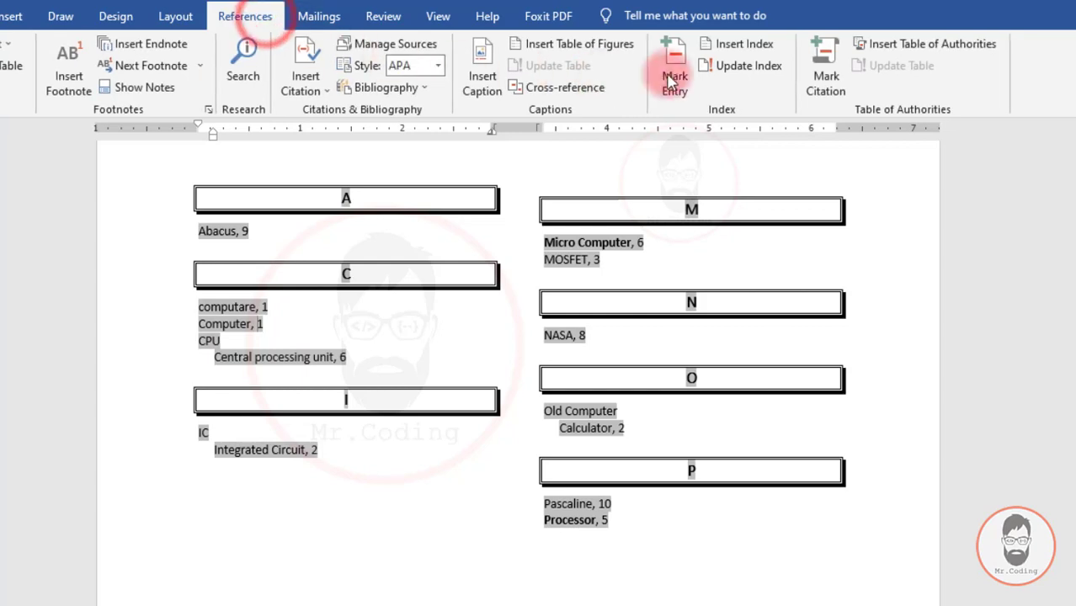
left_click(727, 72)
left_click(727, 72)
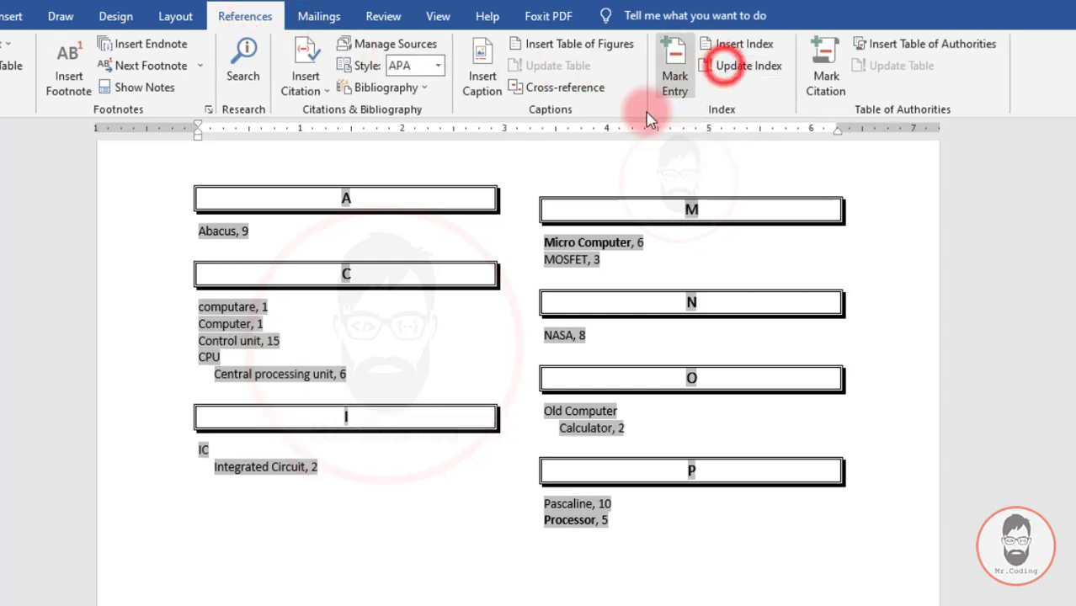
left_click(219, 338)
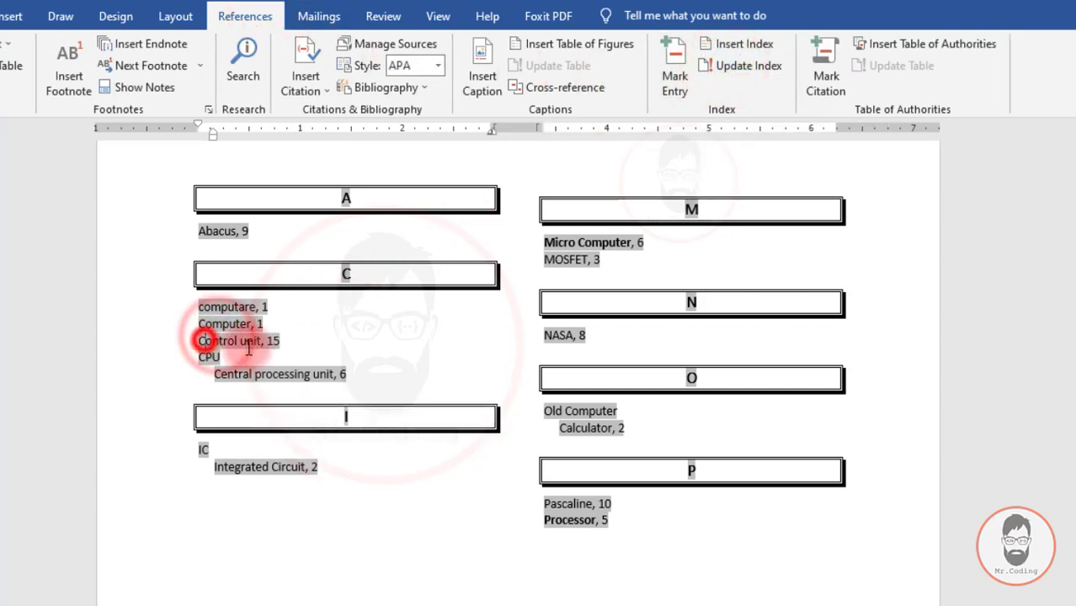
left_click(321, 271)
left_click(311, 538)
left_click(276, 469)
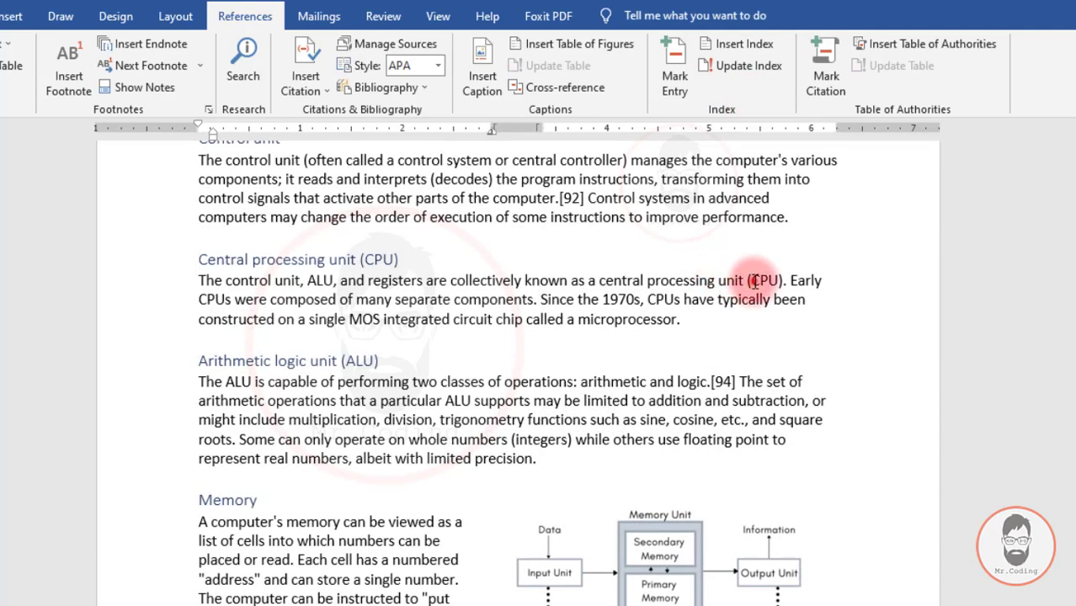
- Mark all occurrences of "CPU" as main index entries for the current page, using the term in the "Central processing unit (CPU)" paragraph
double_click(755, 281)
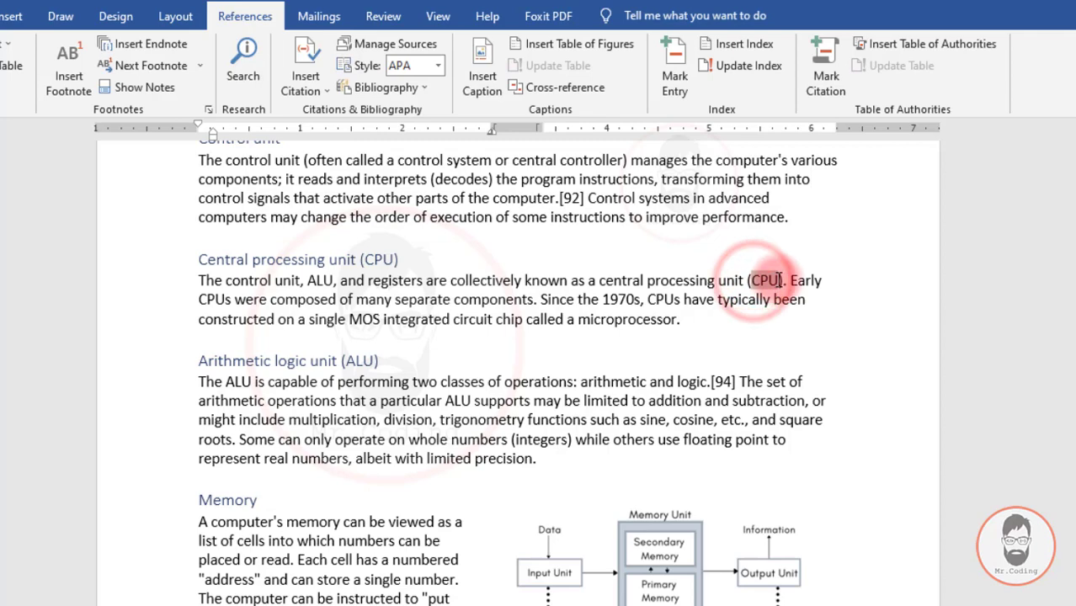
left_click(674, 82)
left_click_drag(671, 207, 415, 183)
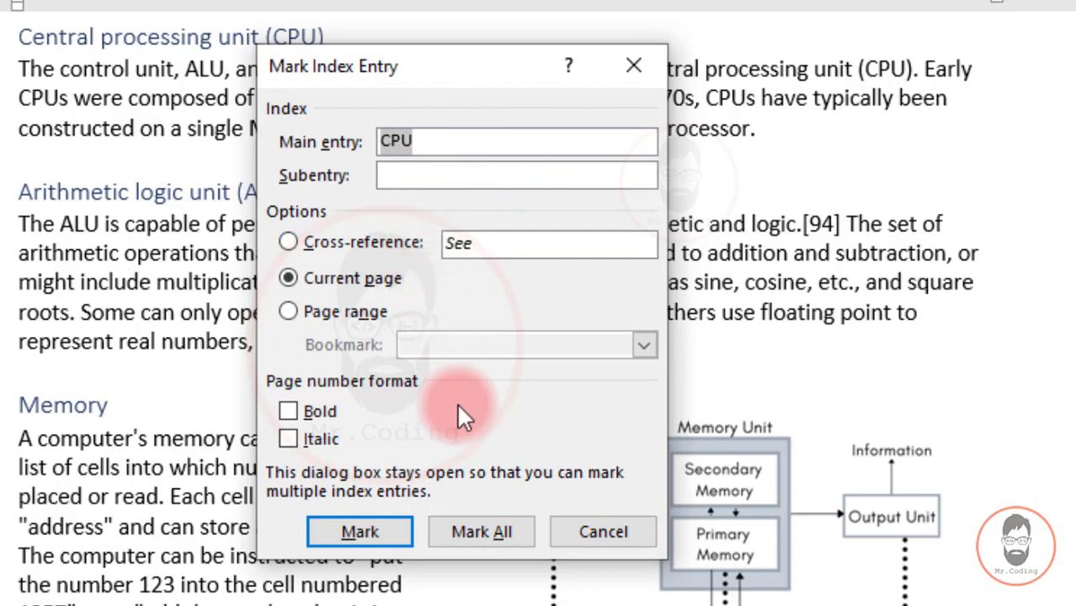
left_click(472, 529)
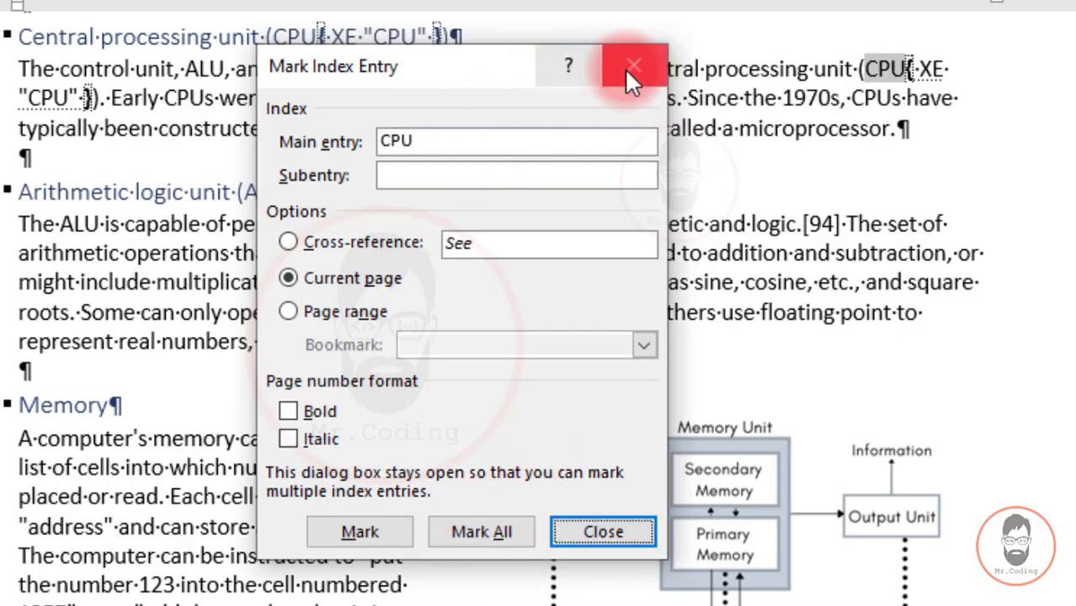
left_click_drag(488, 82, 846, 175)
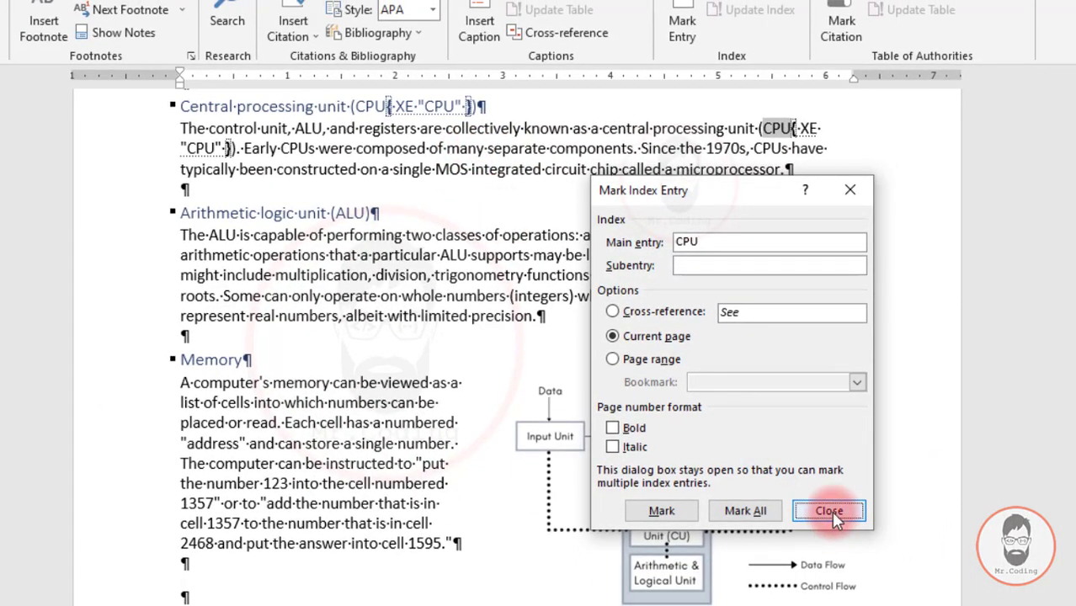
left_click(831, 512)
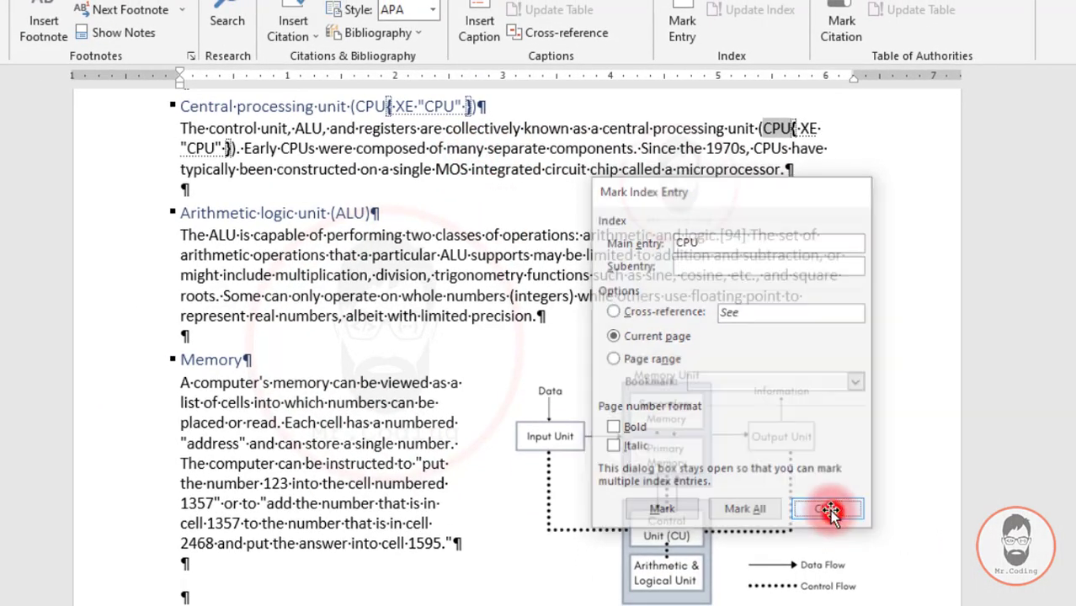
- Check the index entry fields marked around Lesson: 6 and hide the formatting marks
scroll(577, 356, "up", 5)
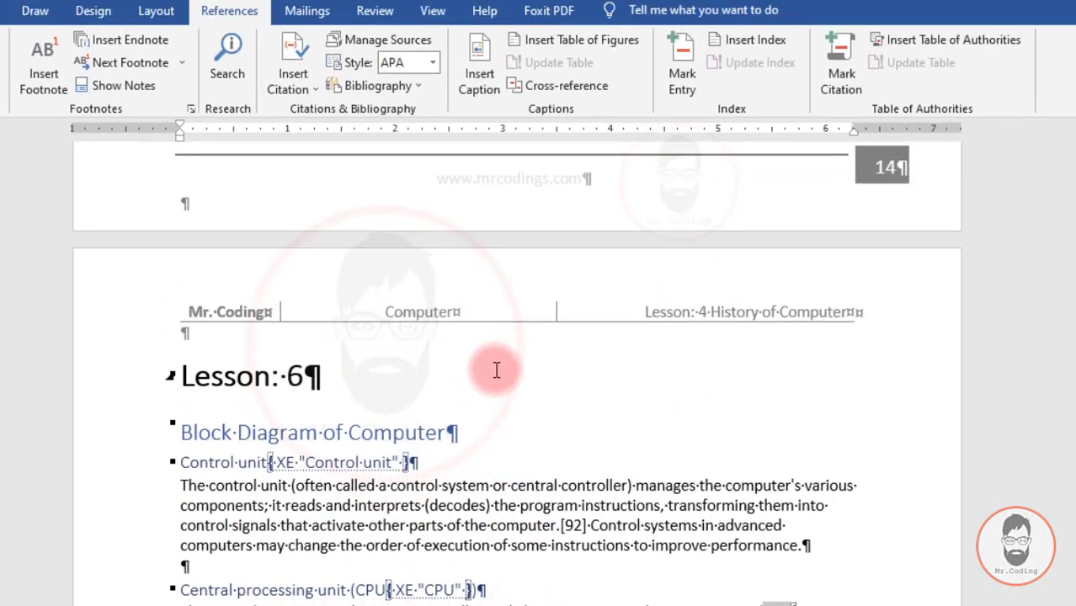
scroll(505, 324, "up", 10)
scroll(496, 324, "down", 3)
scroll(485, 376, "down", 8)
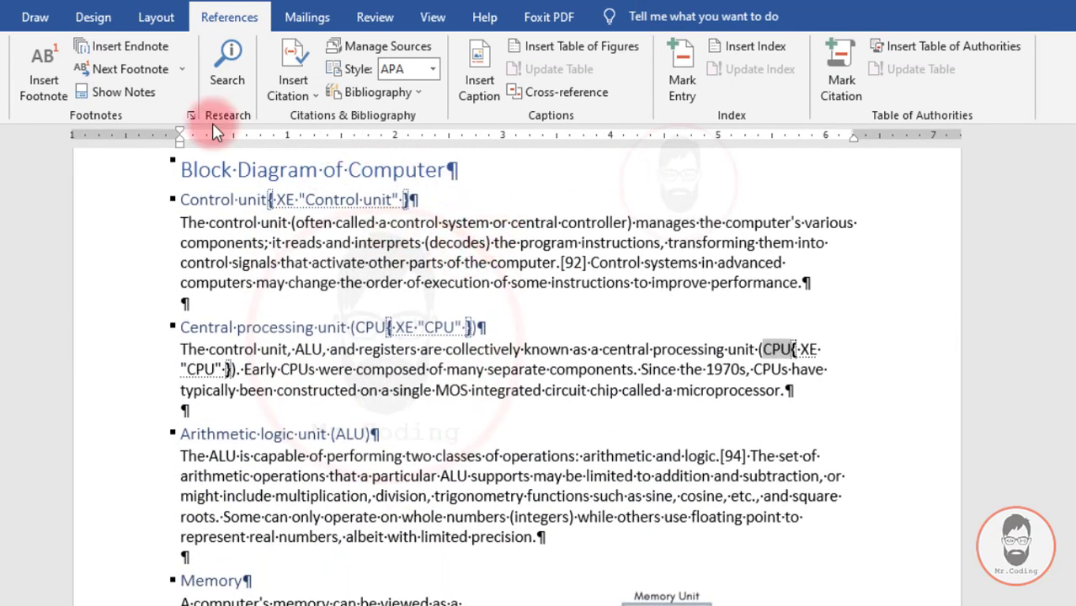
left_click(0, 17)
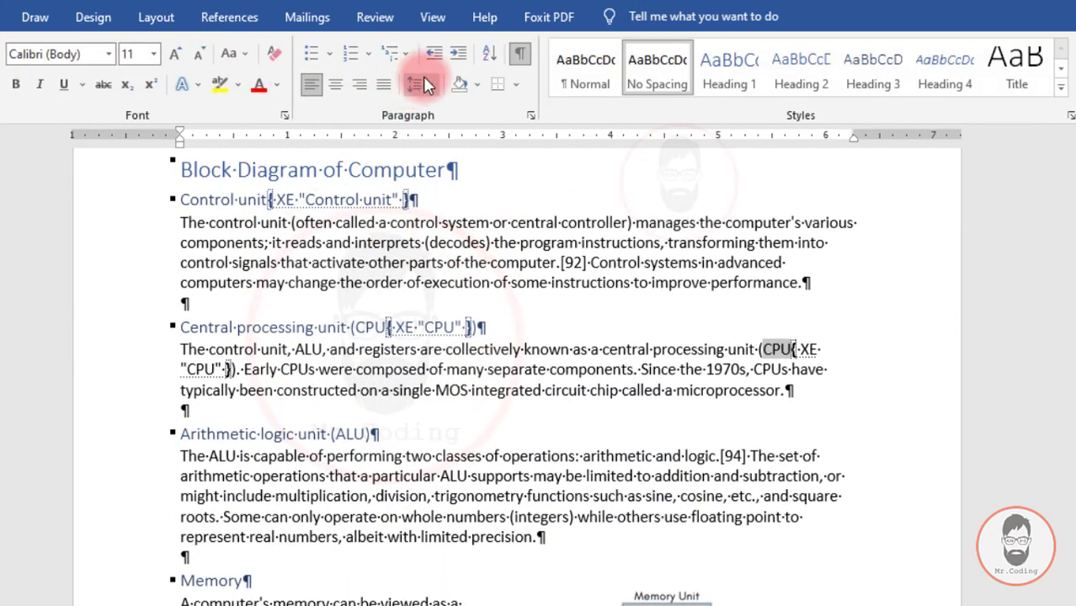
left_click(519, 60)
- Update the index at the end of the document to include all the marked "CPU" occurrences
scroll(513, 253, "down", 15)
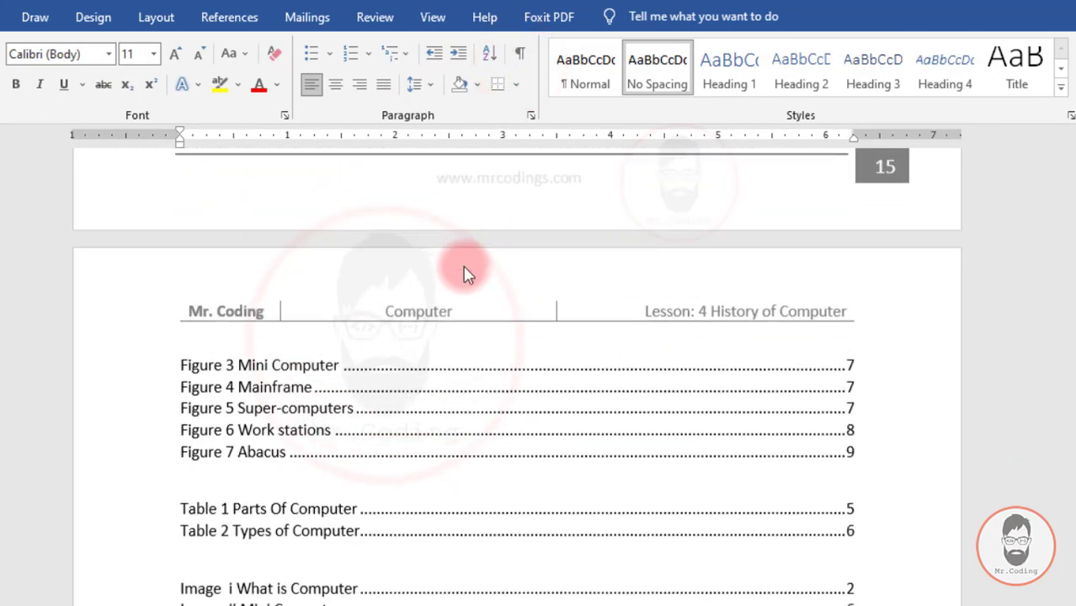
scroll(463, 275, "down", 20)
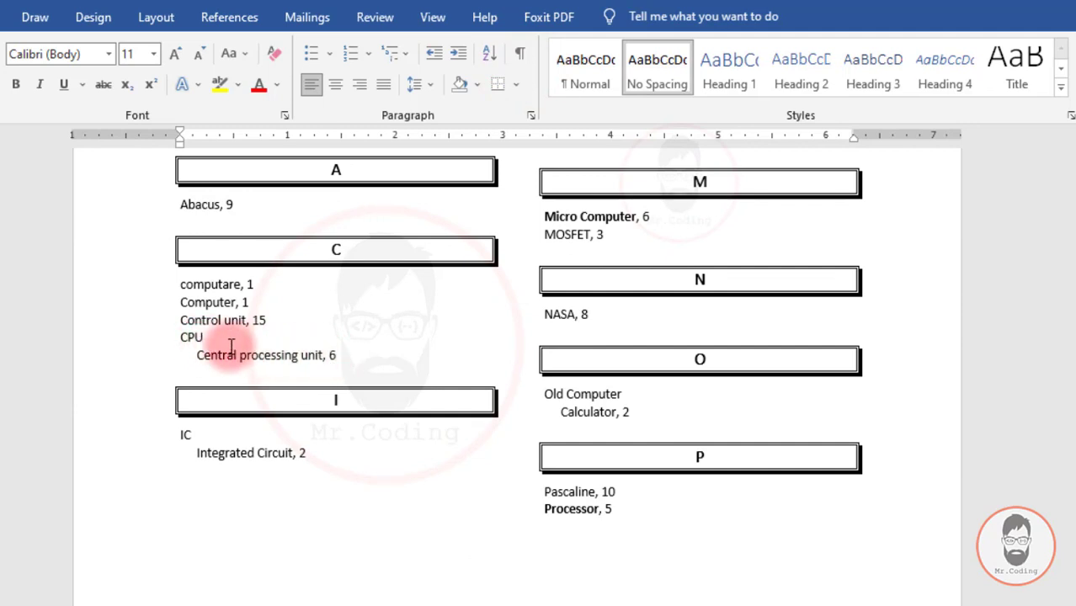
key("ctrl+End")
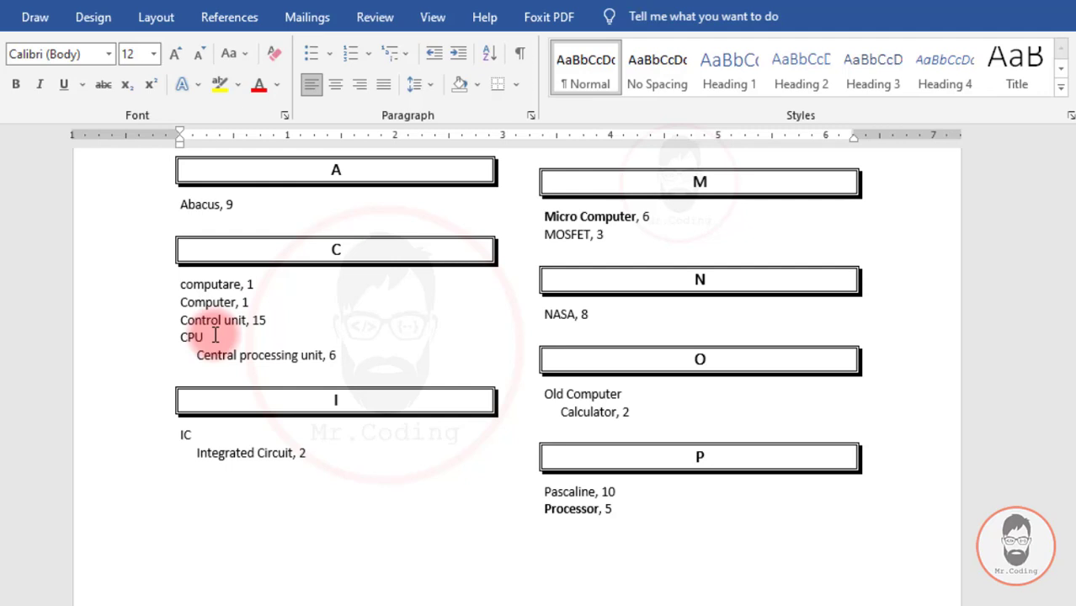
left_click(215, 335)
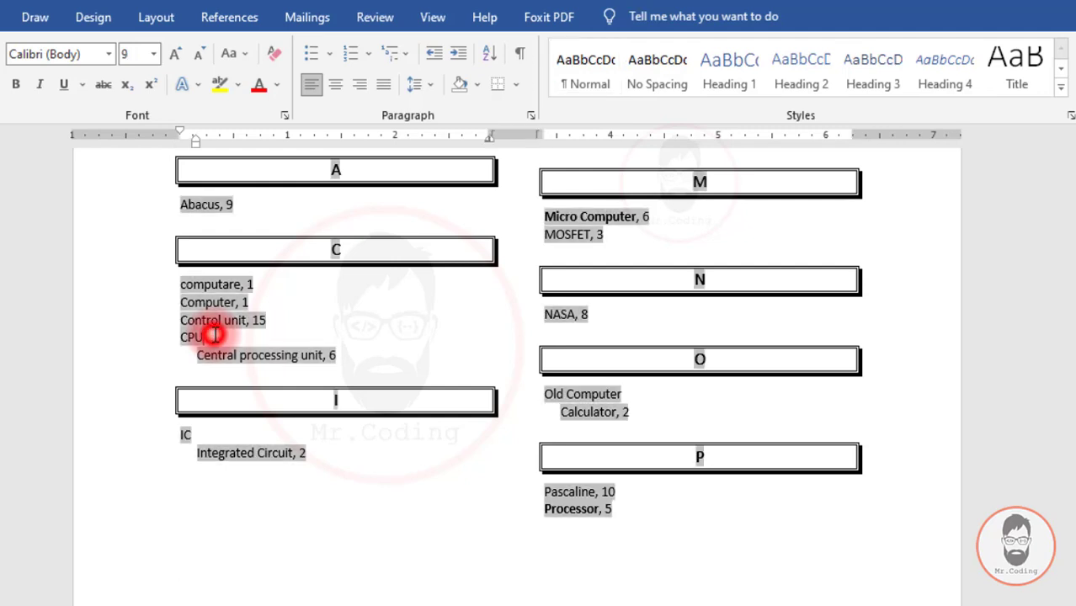
left_click(230, 17)
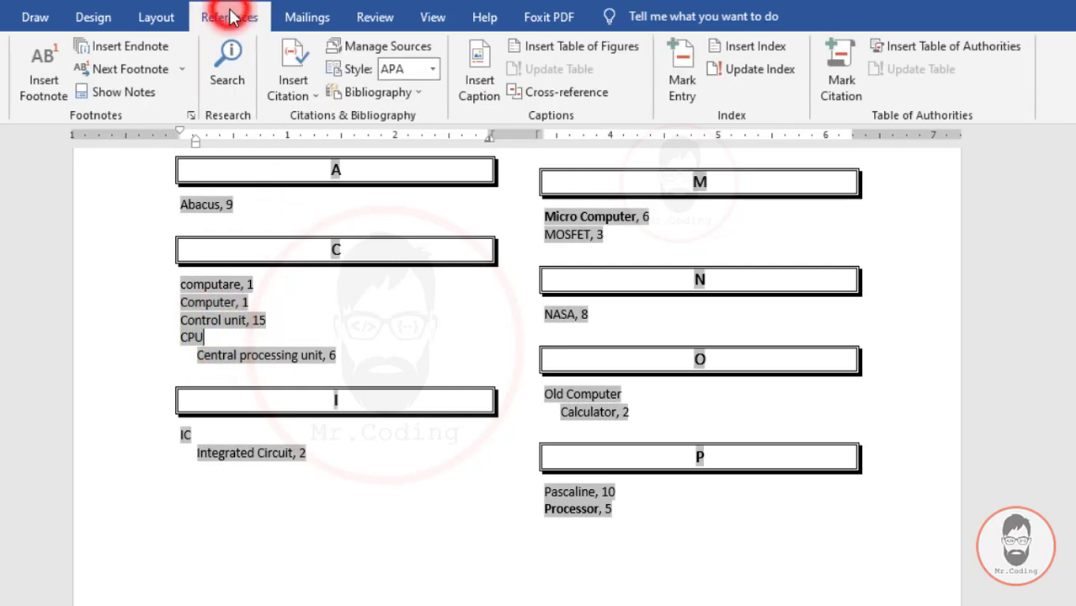
left_click(764, 72)
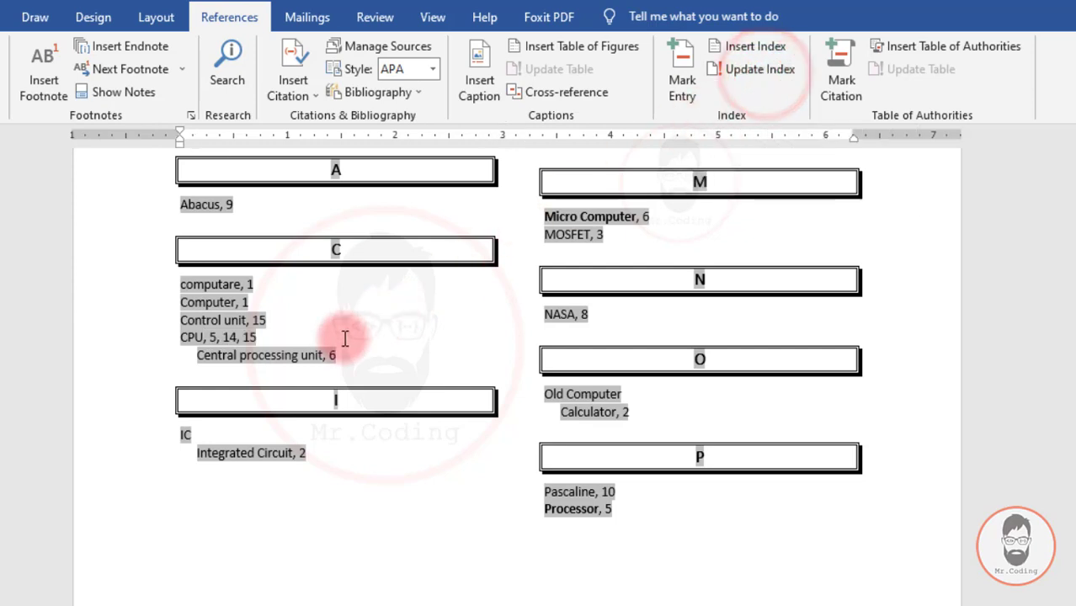
left_click(324, 552)
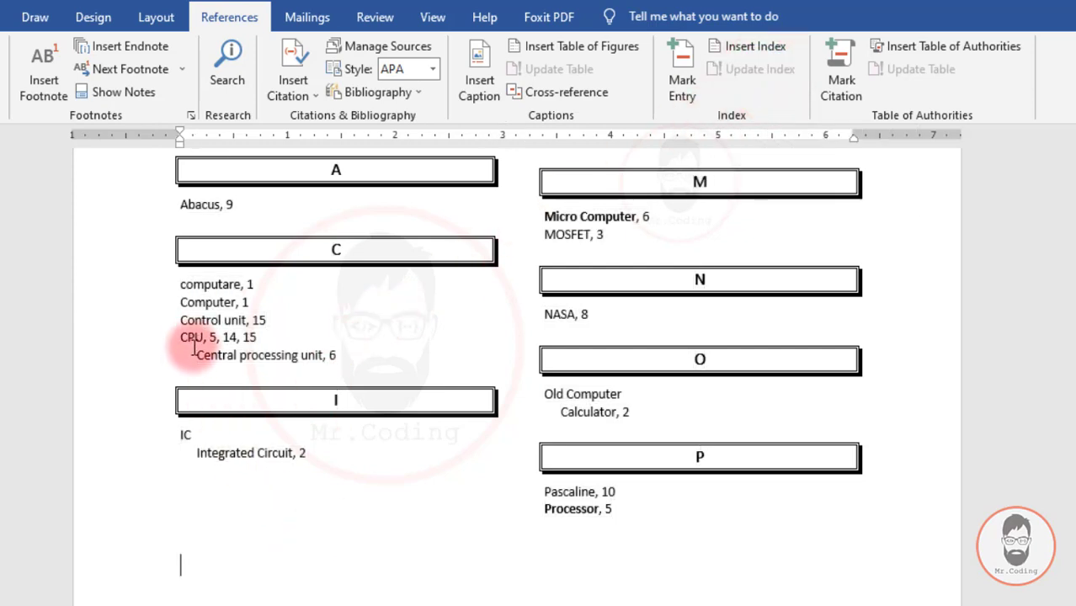